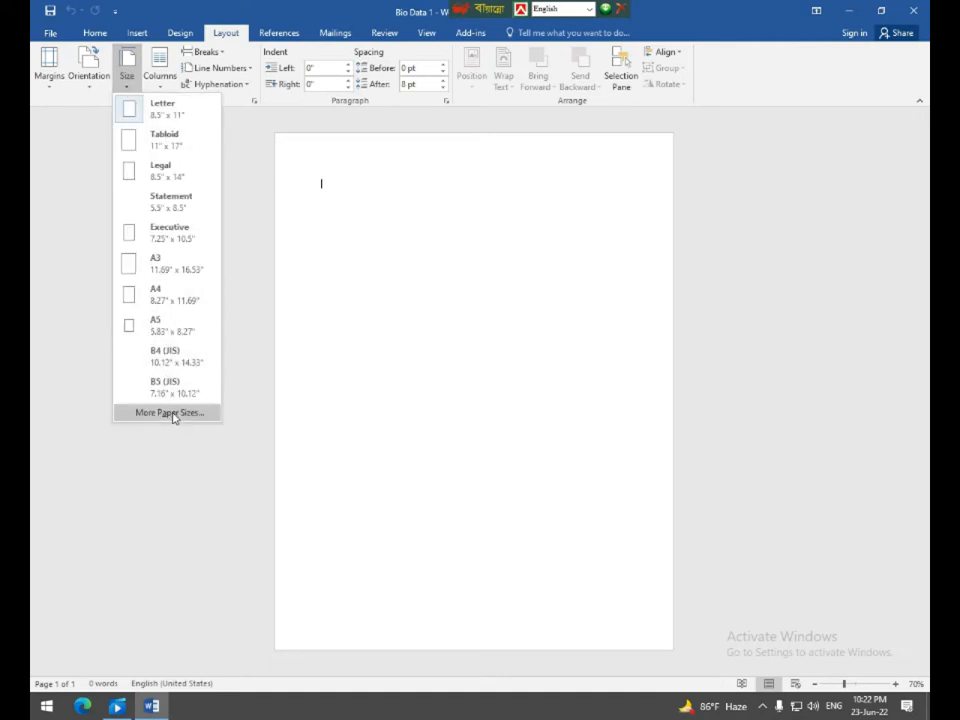
Set all four page margins to 0.5 inch in Page Setup.
left_click(171, 413)
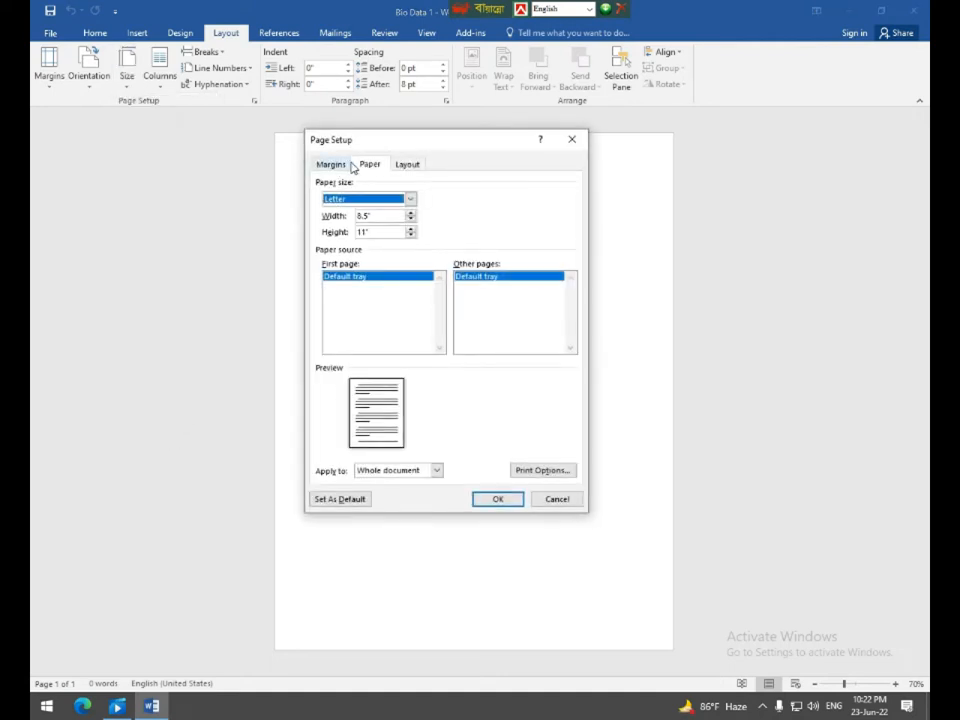
left_click(331, 165)
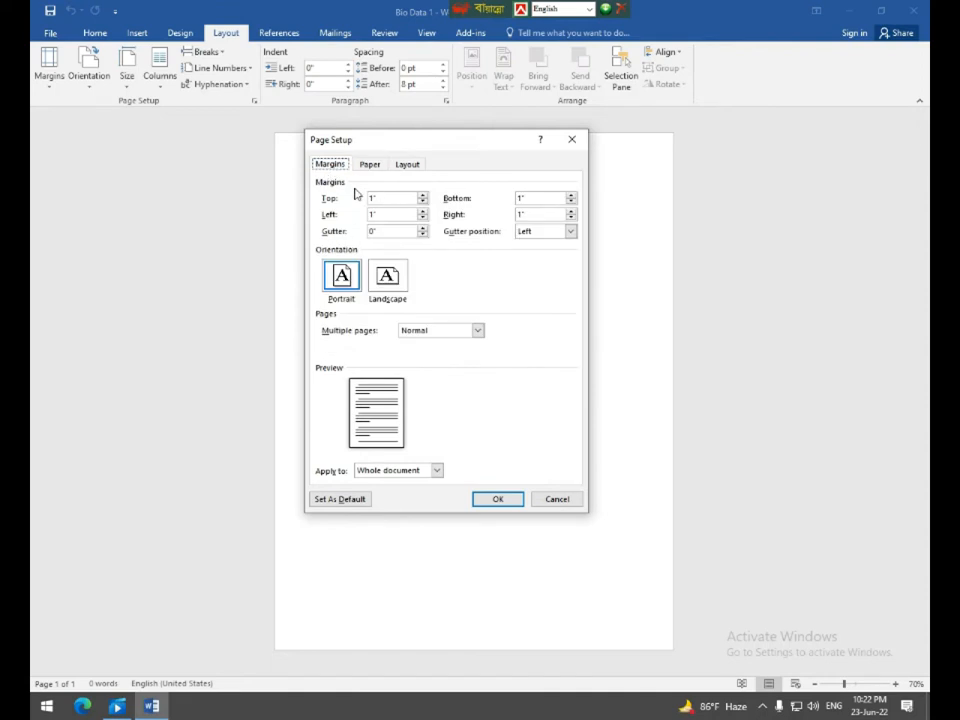
key("Tab")
type("0")
key("Tab")
type("0.")
key("Tab")
type("0.5")
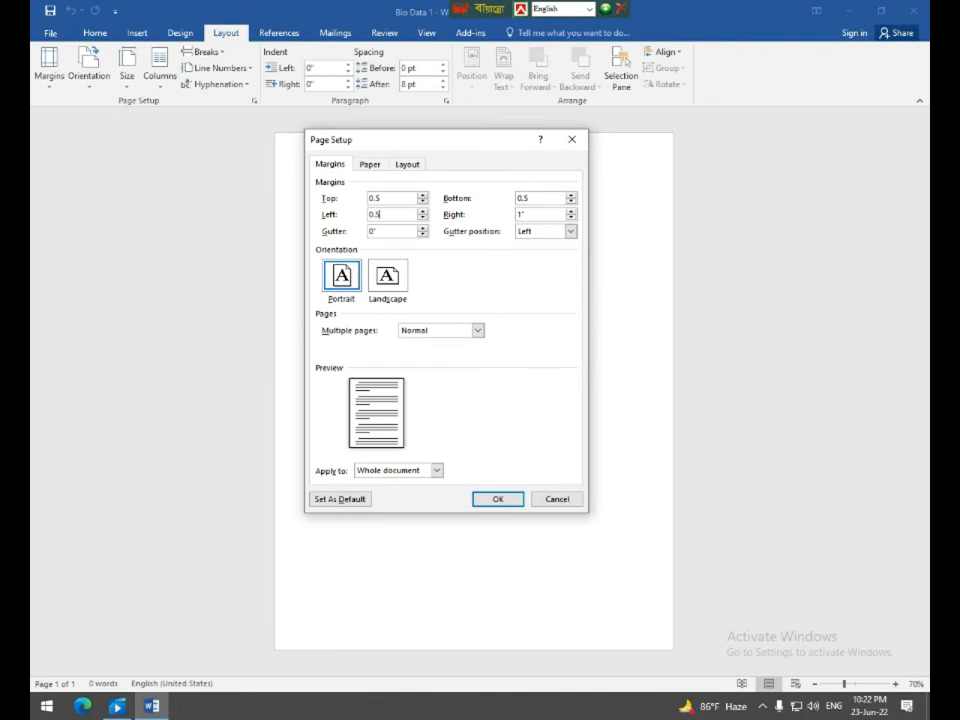
key("Tab")
type("0")
Choose A4 as the paper size and apply the page setup.
left_click(370, 165)
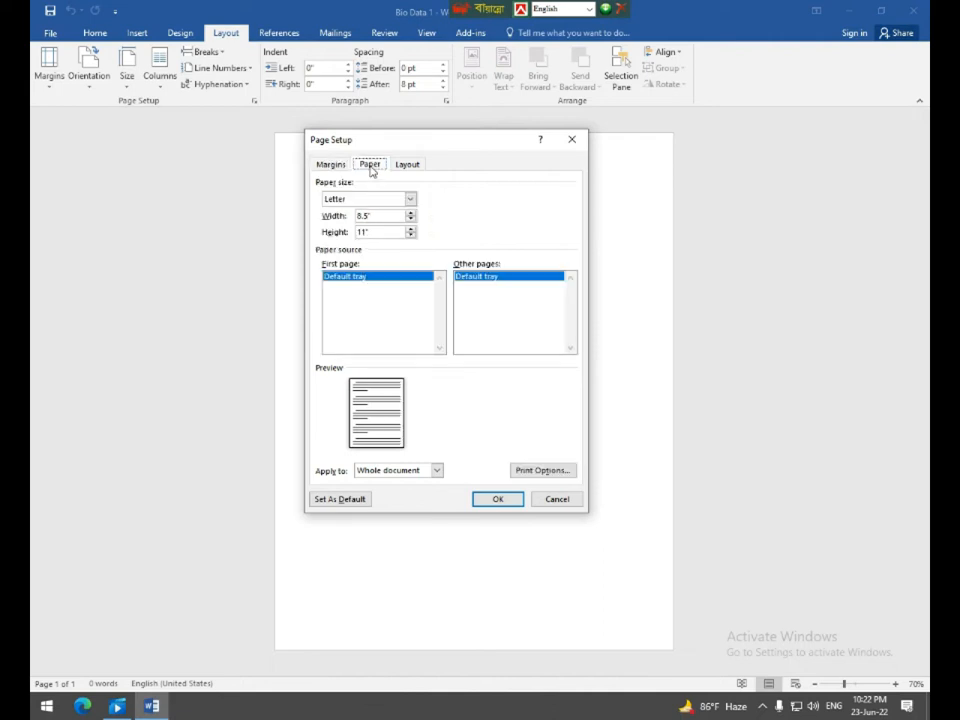
left_click(409, 199)
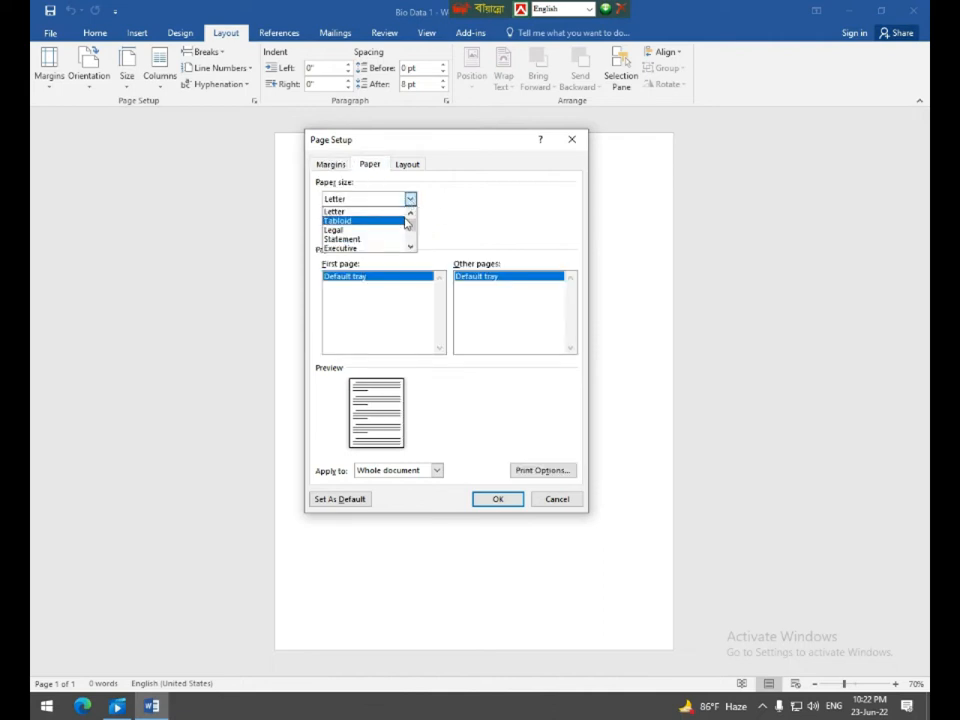
scroll(410, 231, "down", 3)
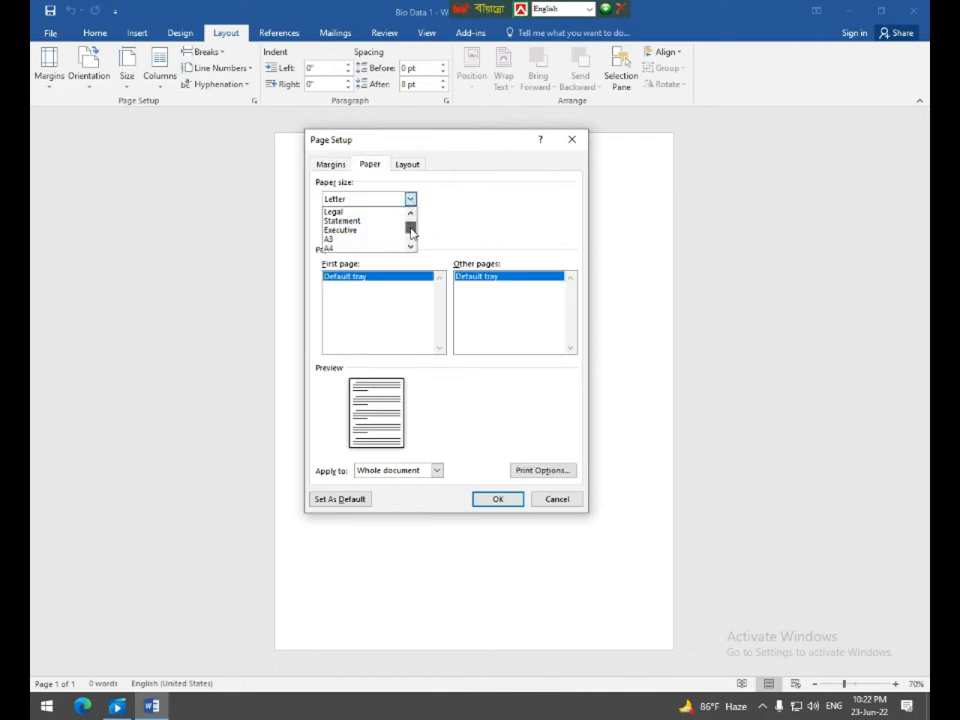
left_click(360, 239)
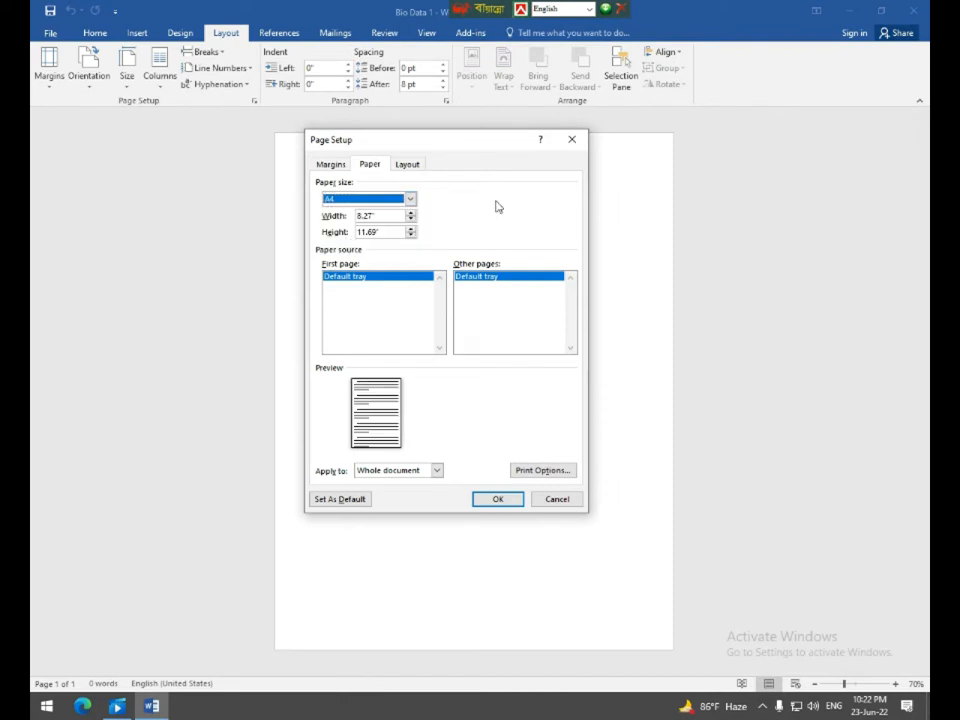
left_click(493, 502)
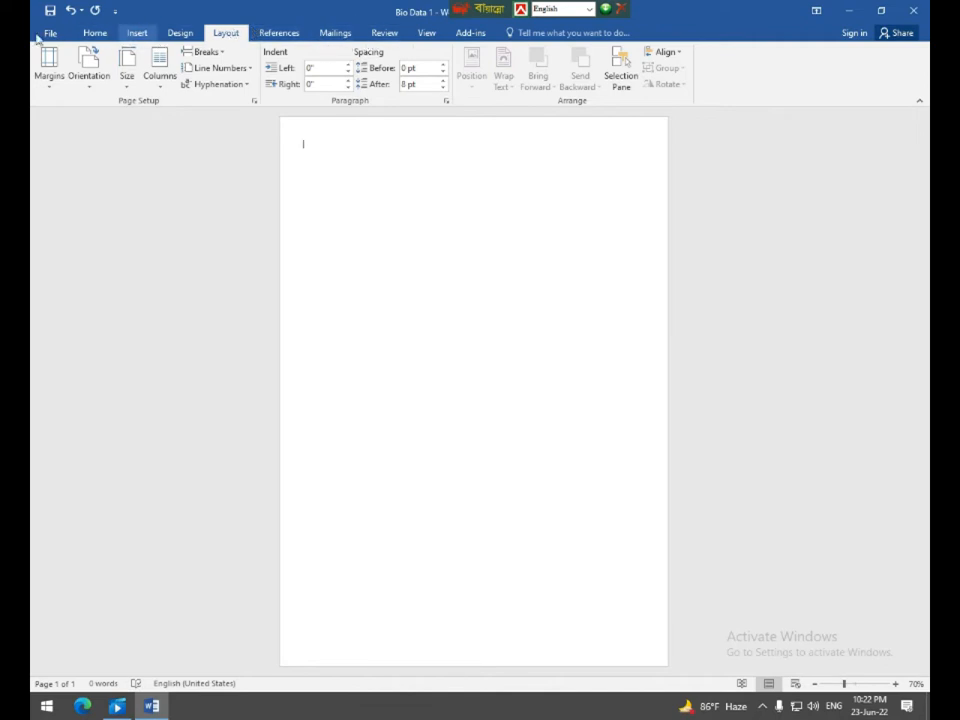
Put a thick solid 3 pt box border around the whole page.
left_click(72, 31)
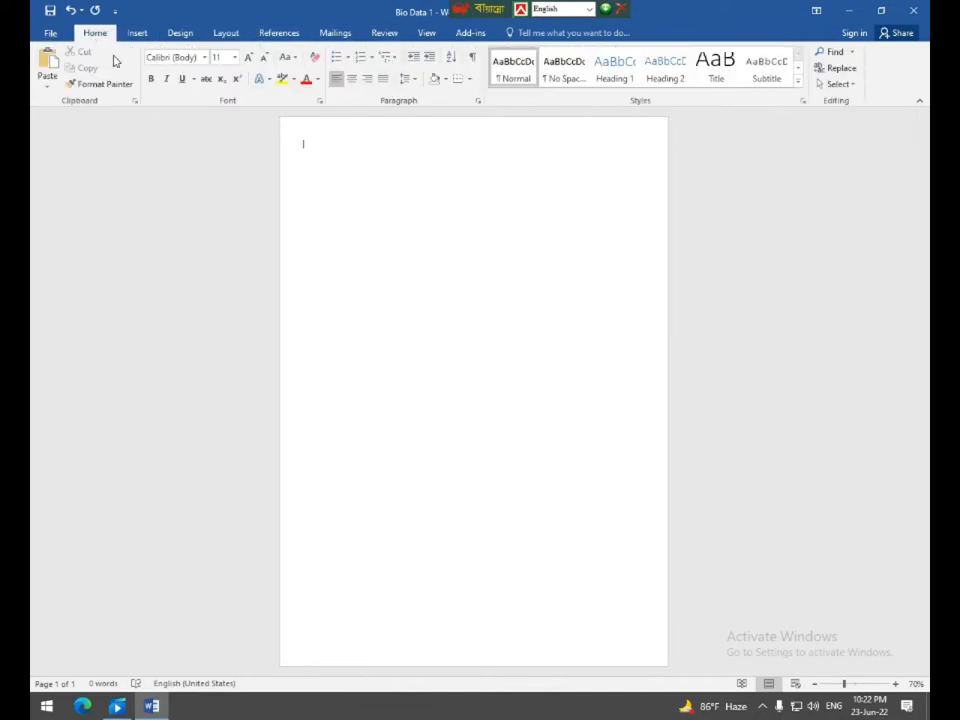
left_click(469, 78)
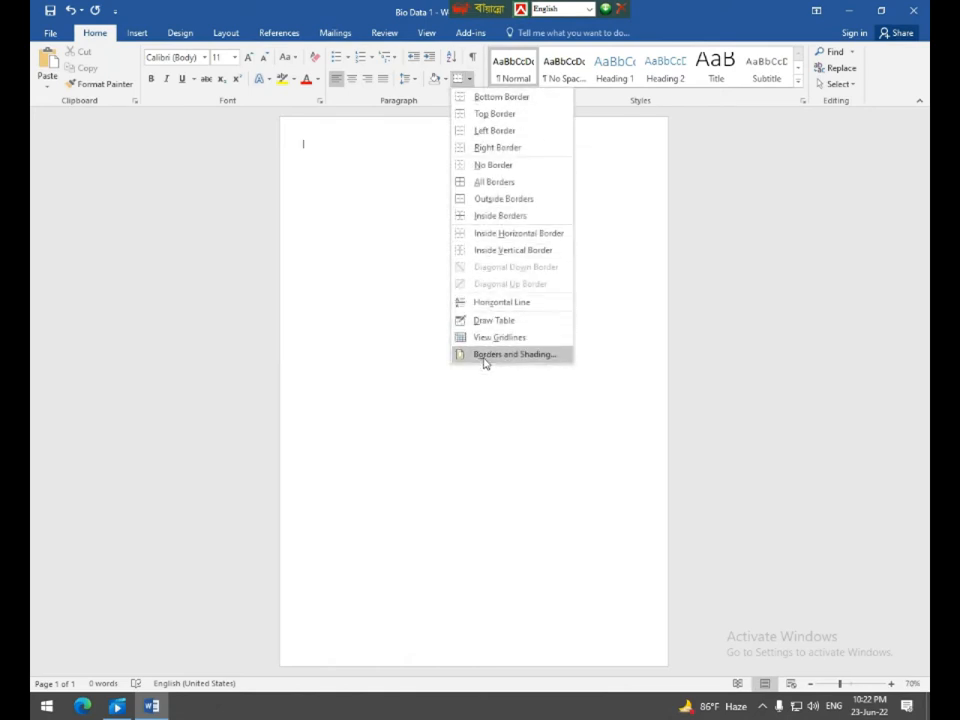
left_click(484, 358)
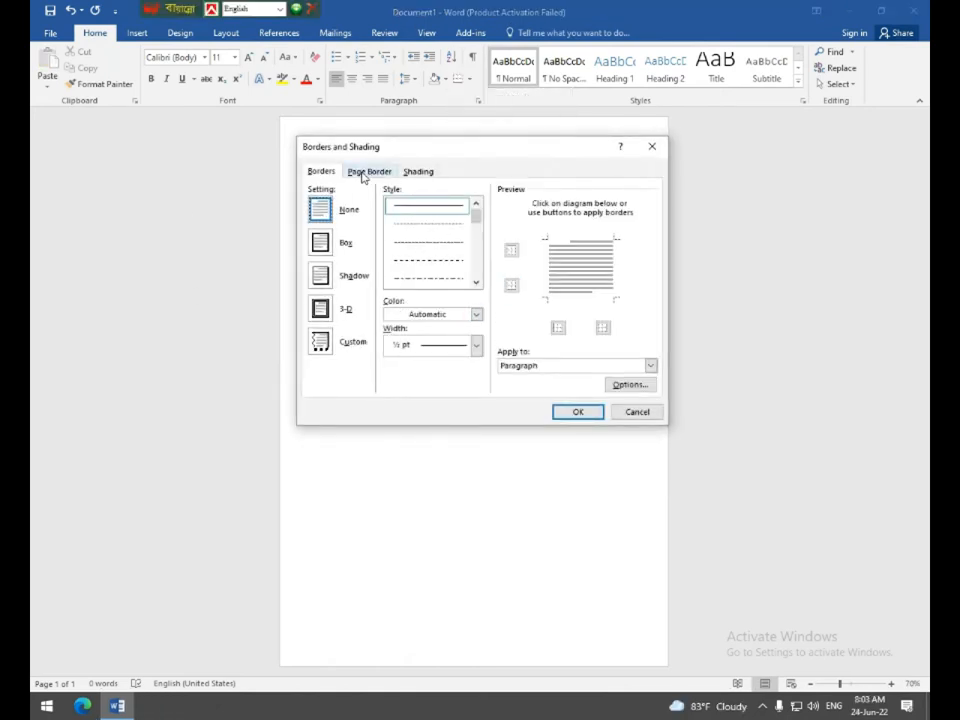
left_click(375, 172)
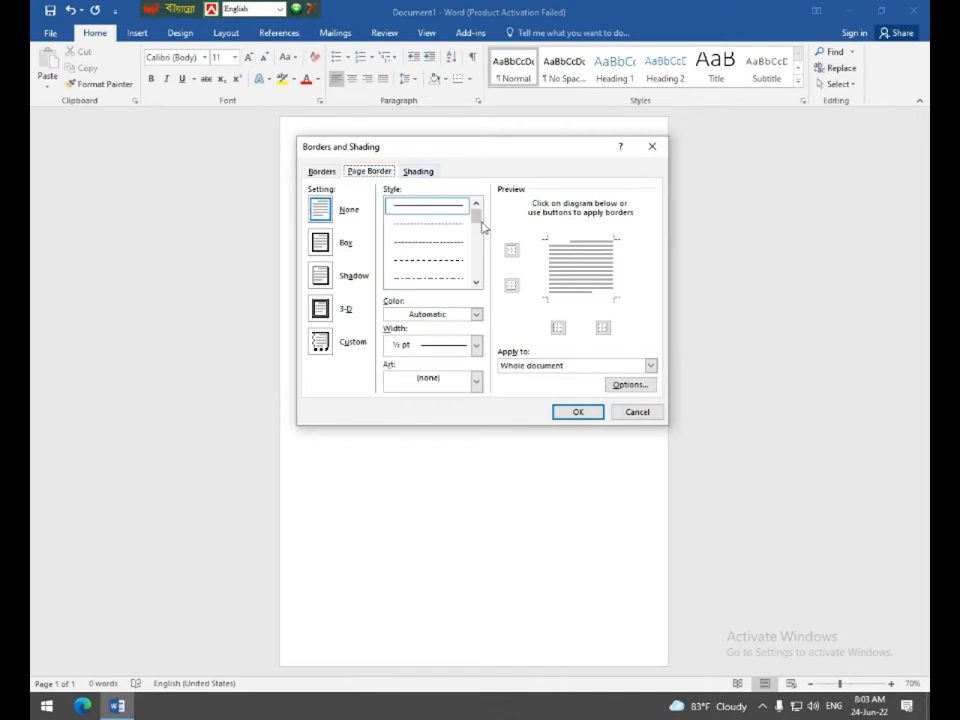
left_click_drag(475, 224, 476, 240)
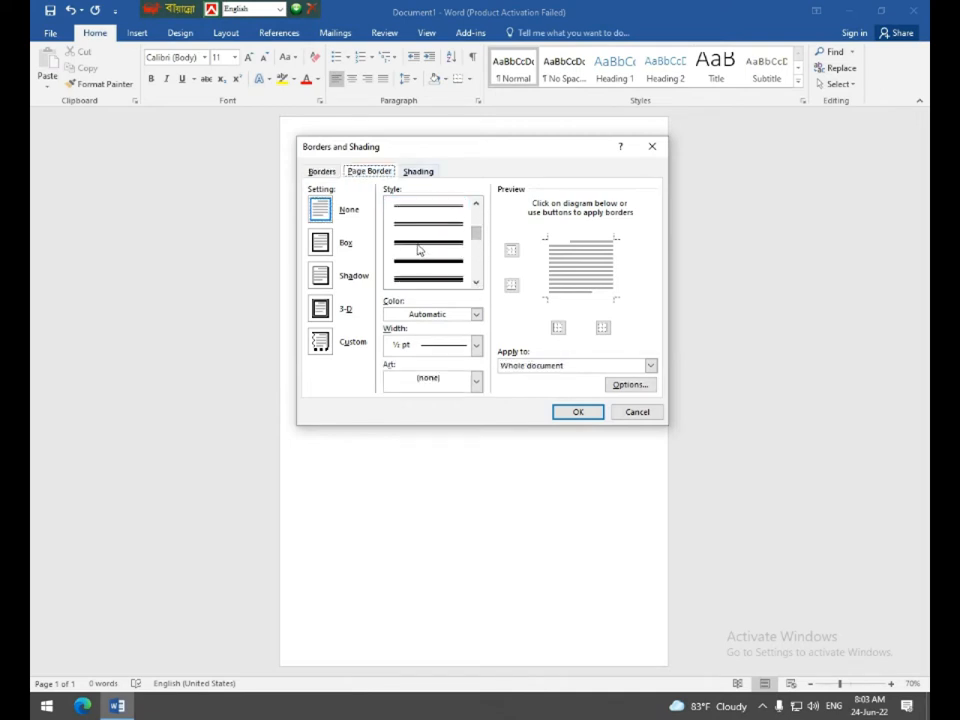
left_click(419, 249)
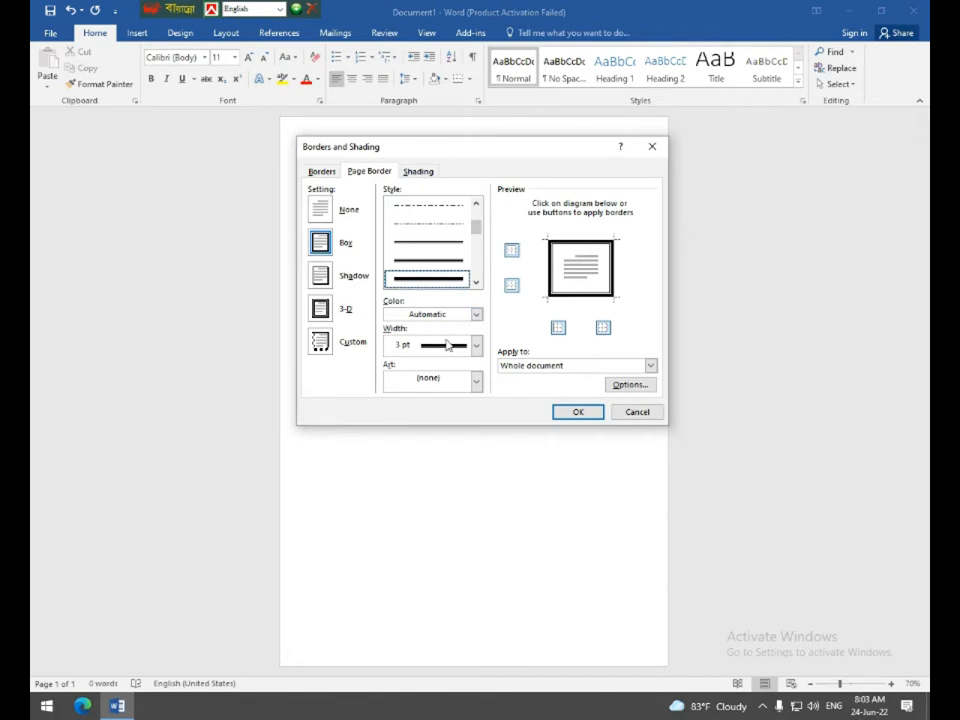
left_click(477, 346)
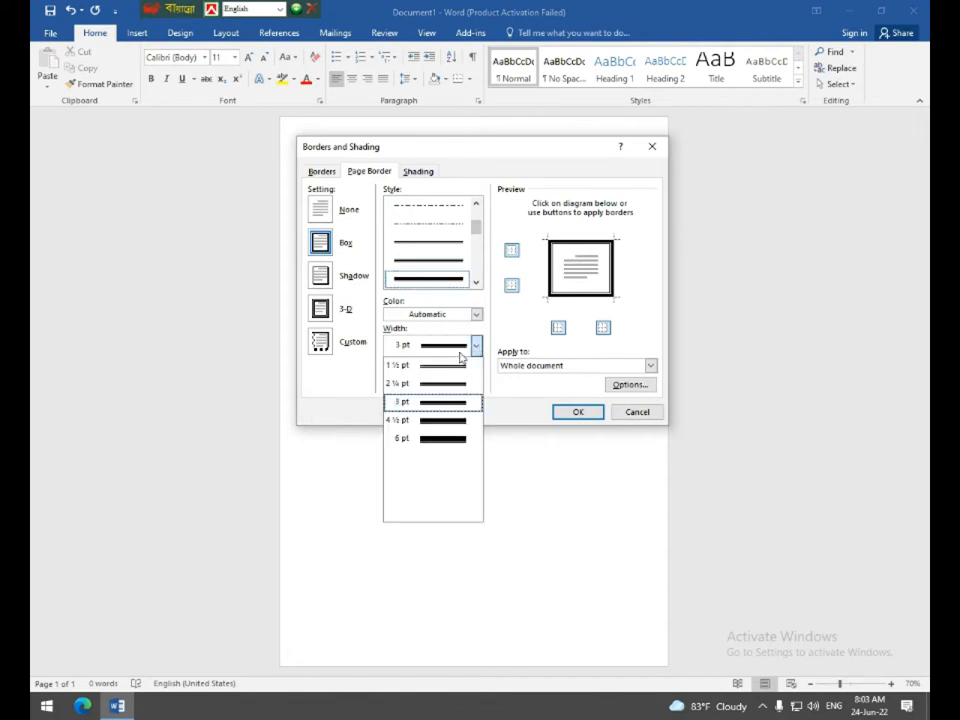
left_click(428, 402)
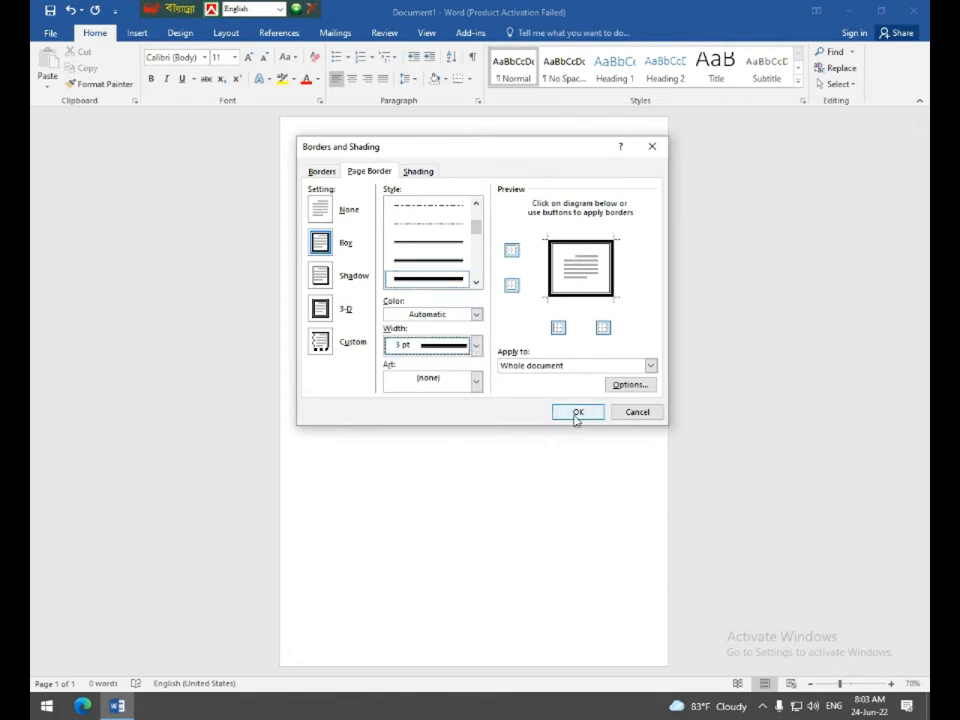
left_click(575, 413)
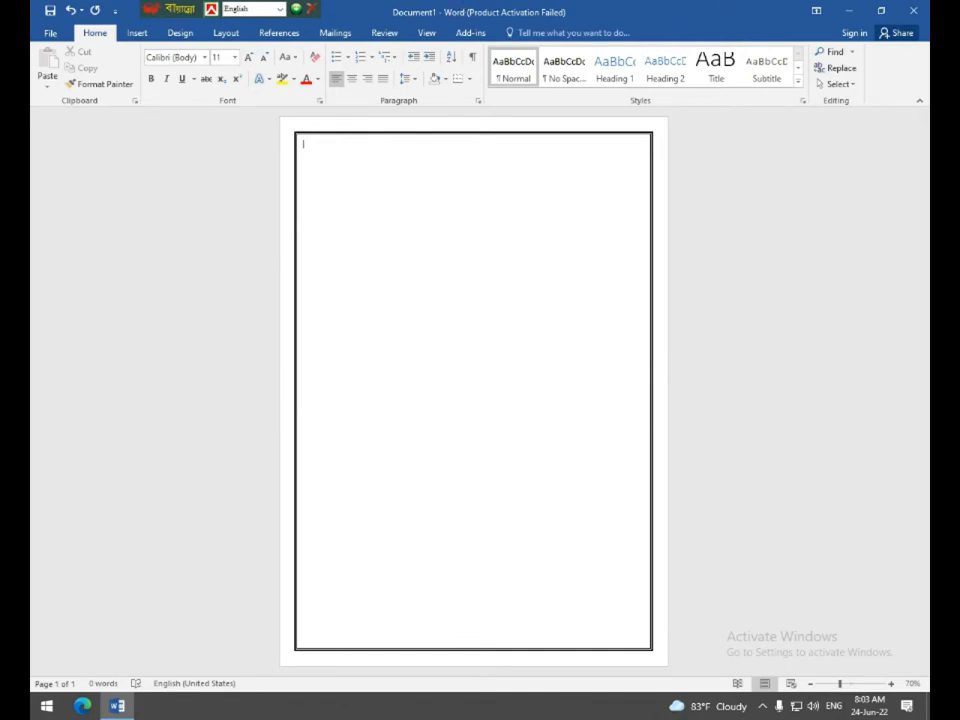
Switch to Times New Roman at 32 pt and type the heading 'Bio-Data'.
left_click(173, 57)
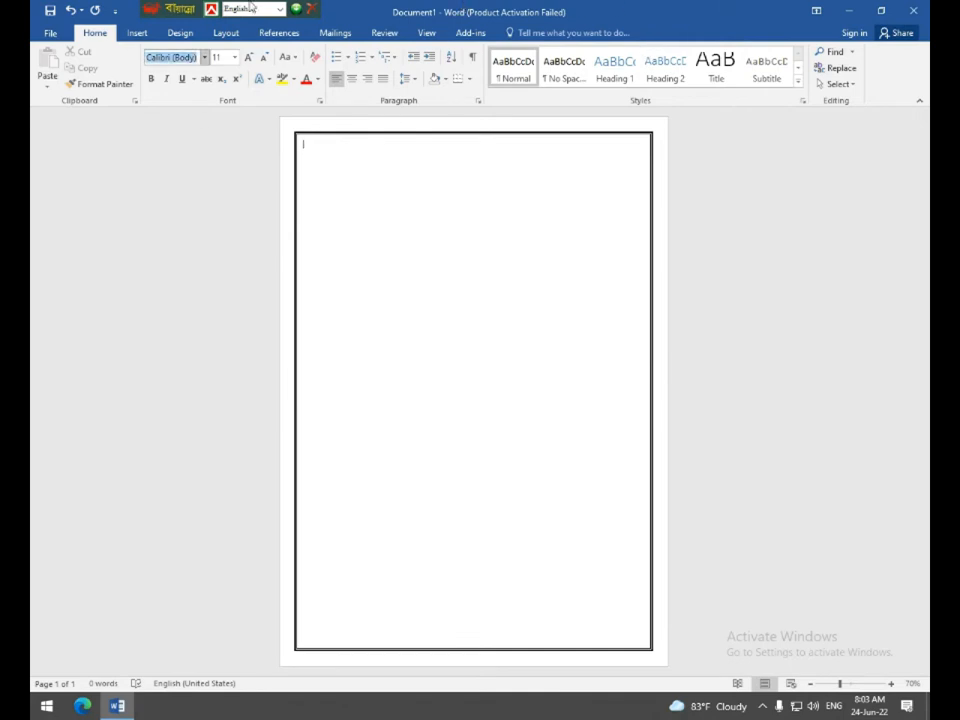
type("Times New Ro")
left_click(235, 58)
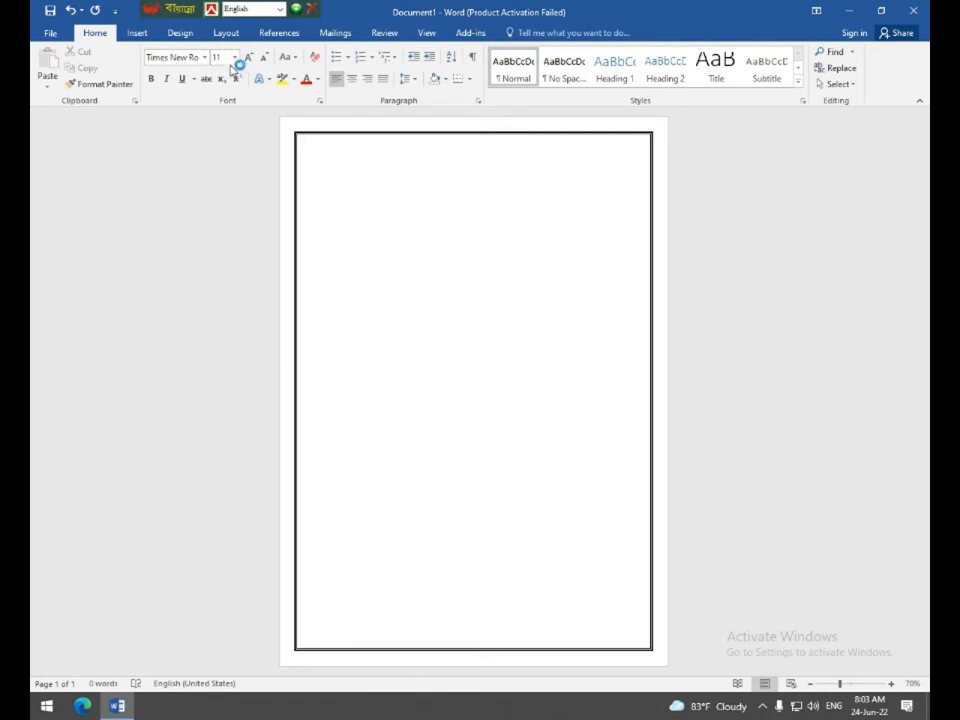
left_click(216, 58)
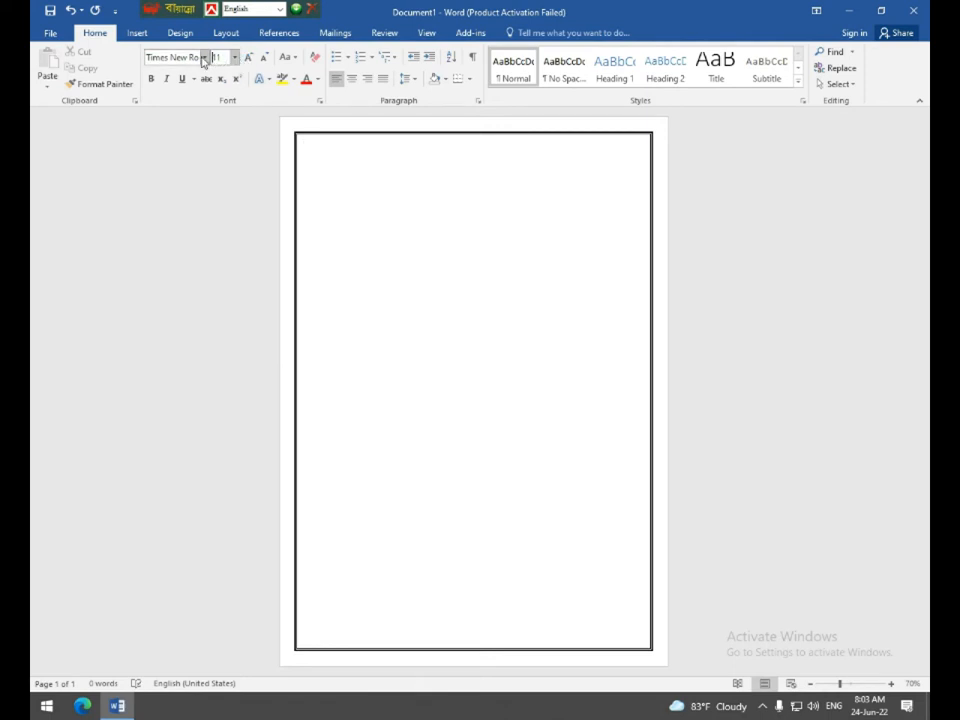
left_click(235, 58)
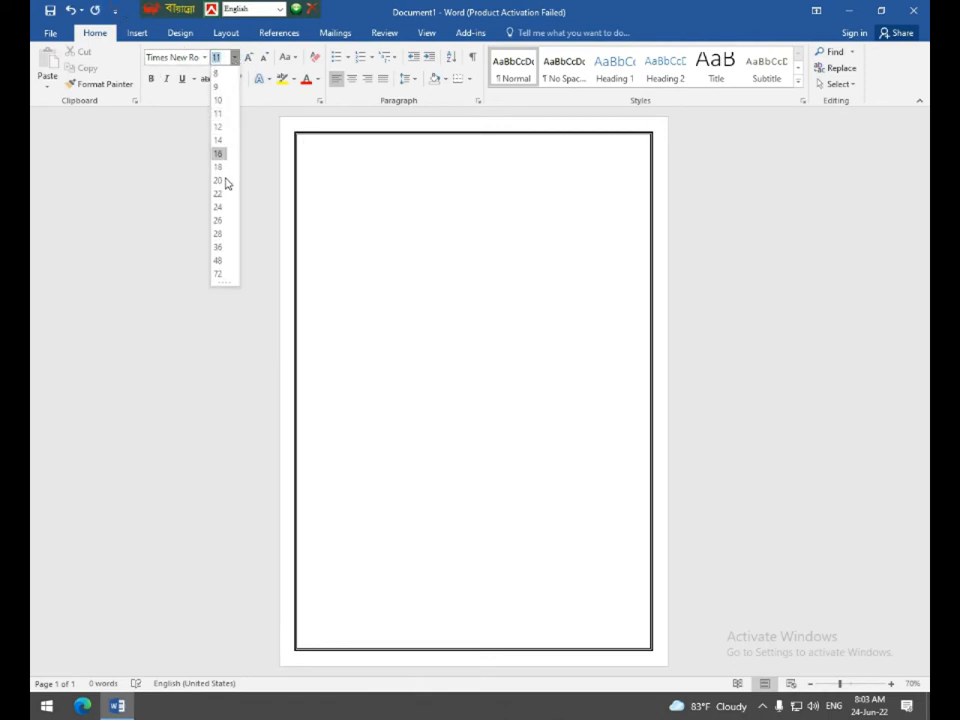
left_click(229, 247)
left_click(216, 58)
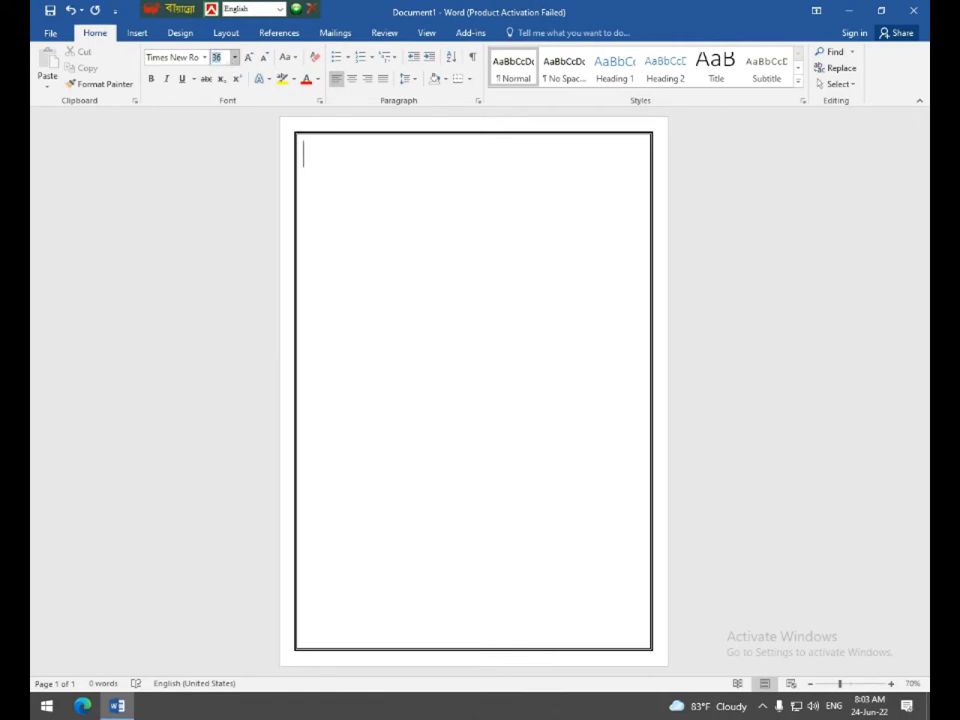
type("3")
type("Bi")
type("o")
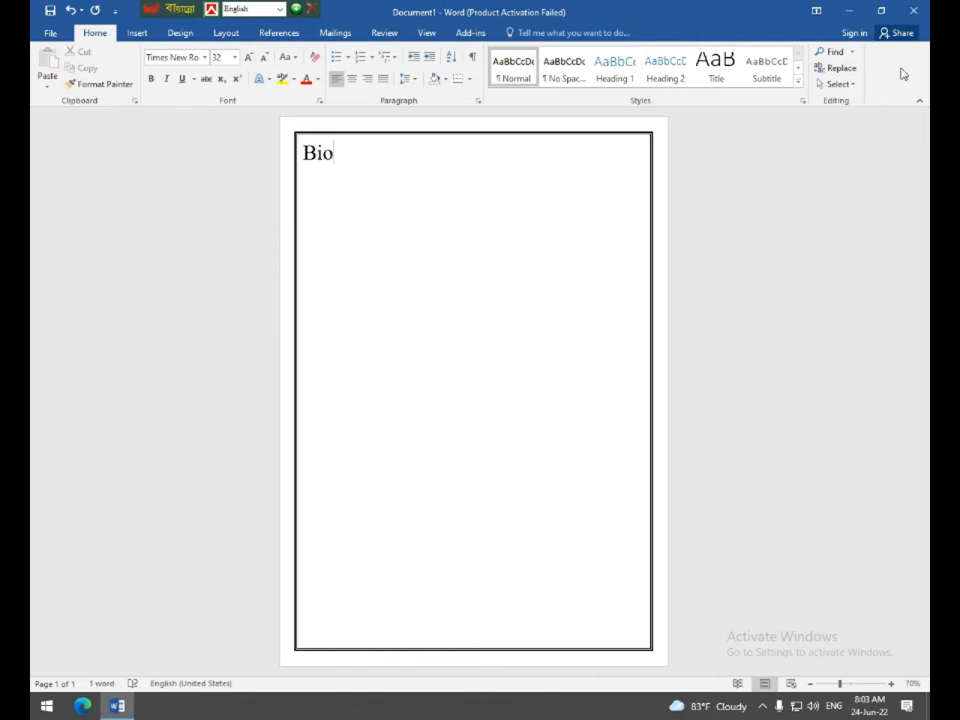
type("-Data")
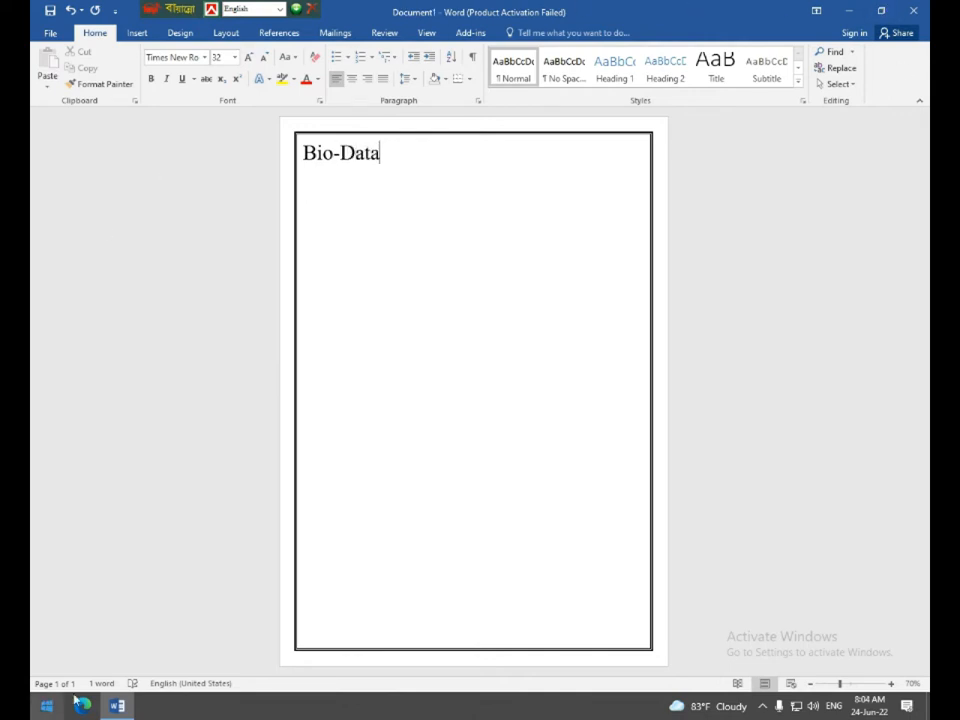
Center the Bio-Data heading and make it underlined and italic.
left_click_drag(381, 156, 296, 155)
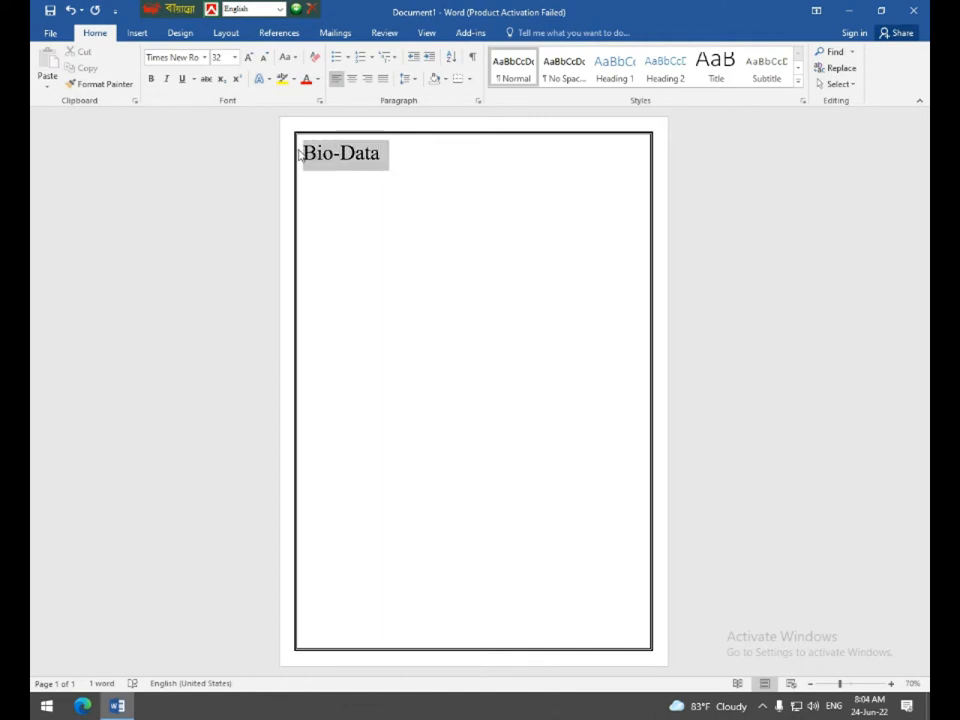
left_click(352, 86)
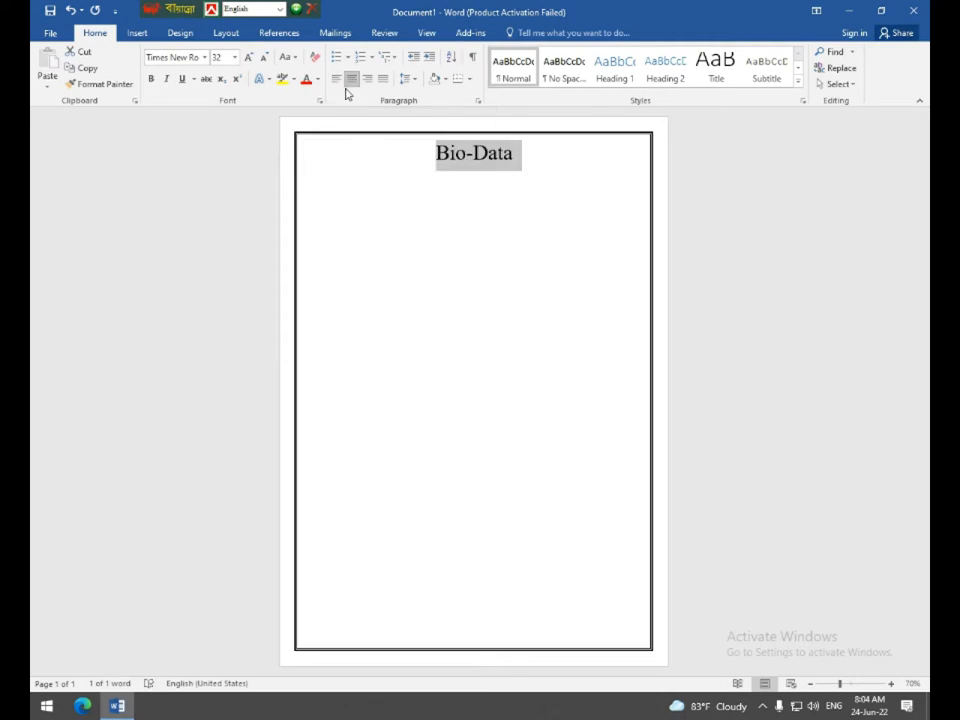
left_click(182, 82)
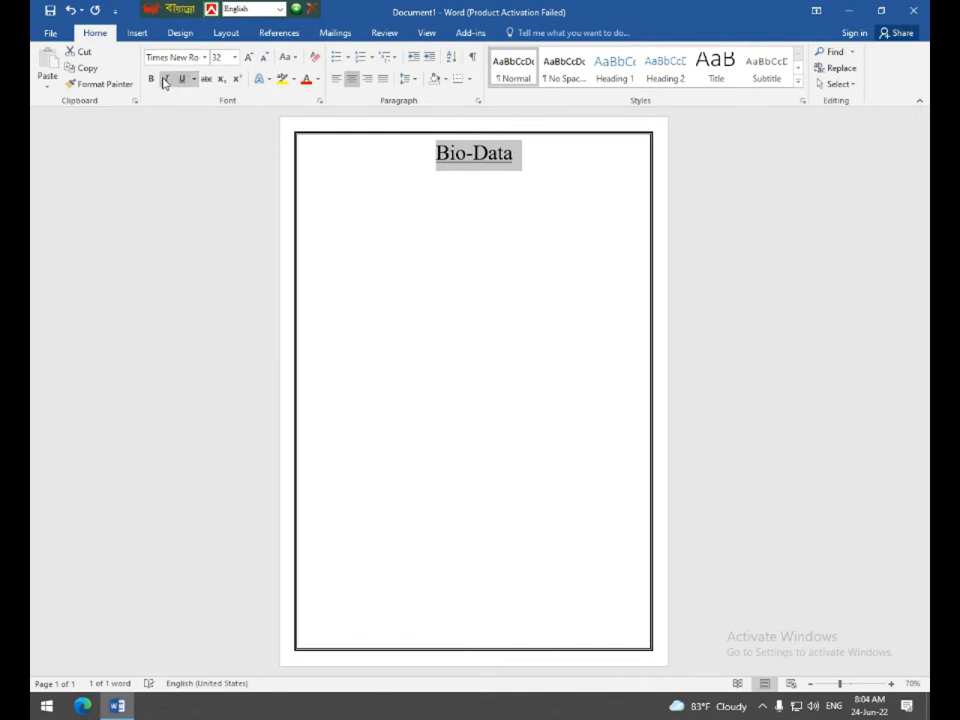
left_click(165, 82)
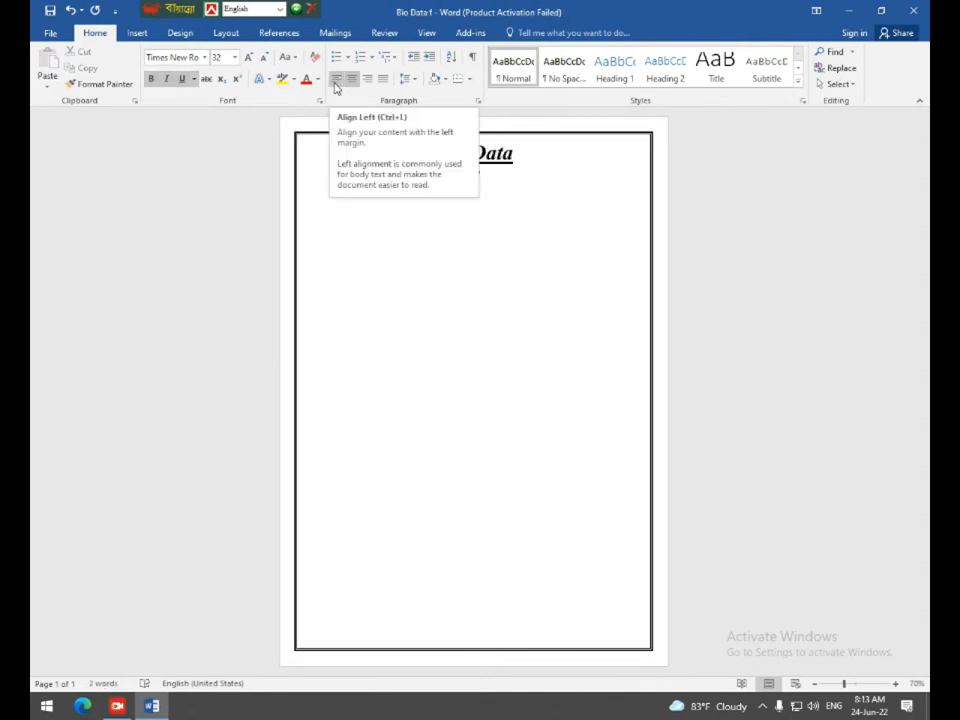
Left-align the next line and turn off italic, underline and bold for it.
left_click(338, 87)
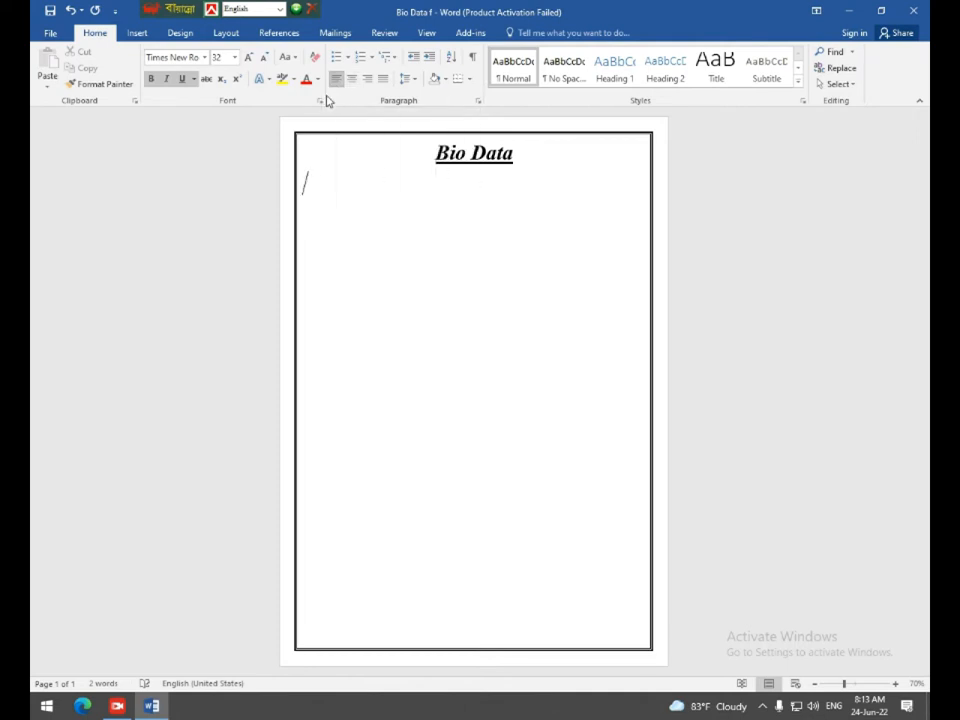
left_click(168, 82)
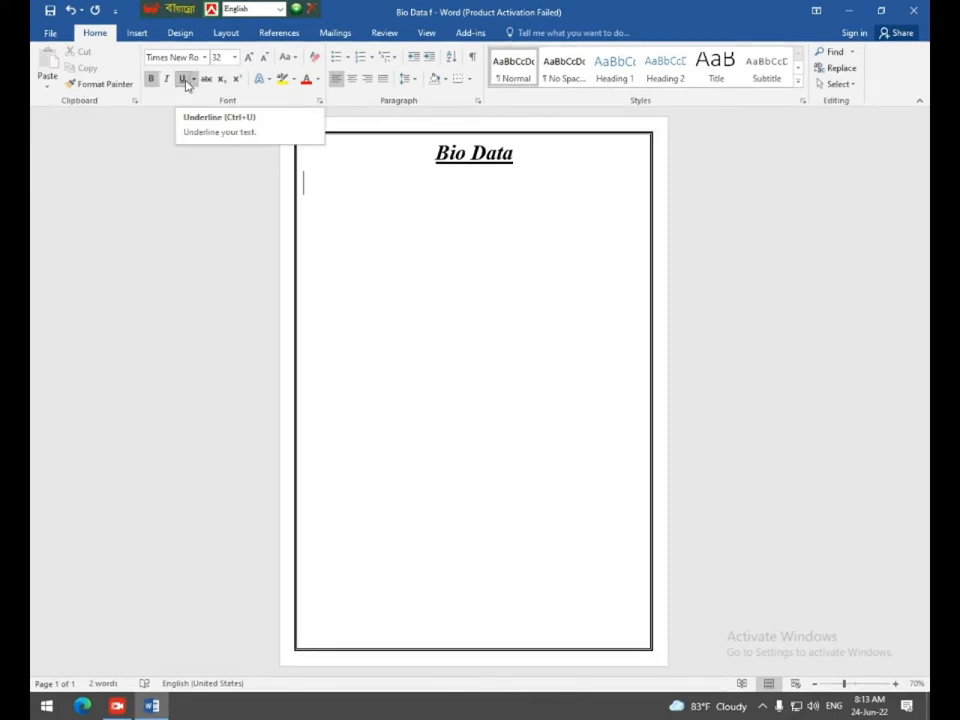
left_click(186, 81)
left_click(151, 81)
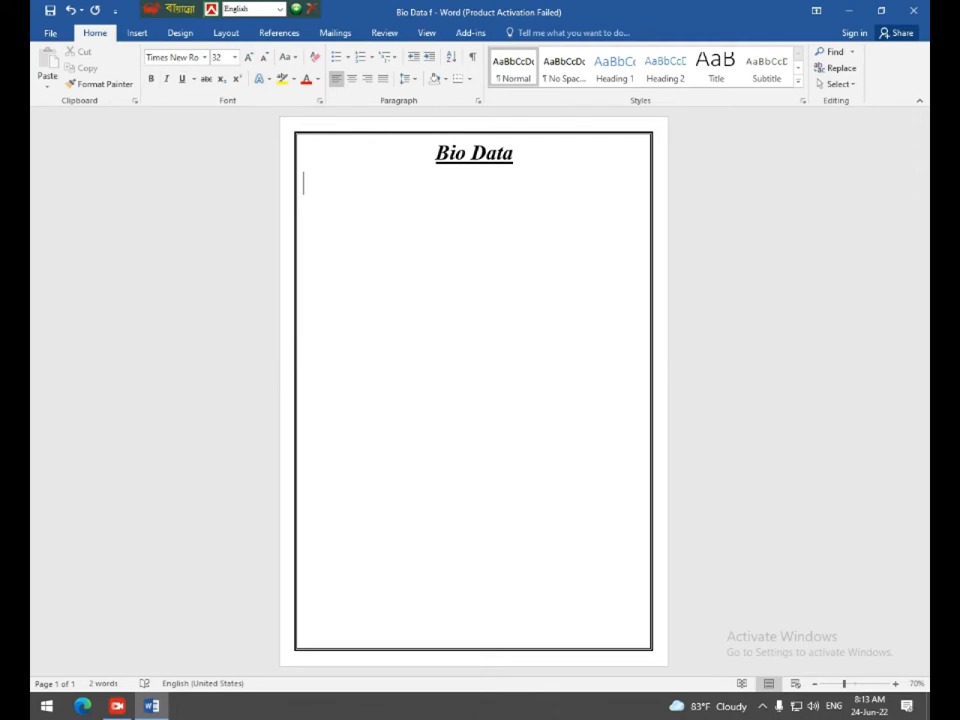
Type 'Personal Information' and set it to 20 pt.
type("Personal Information")
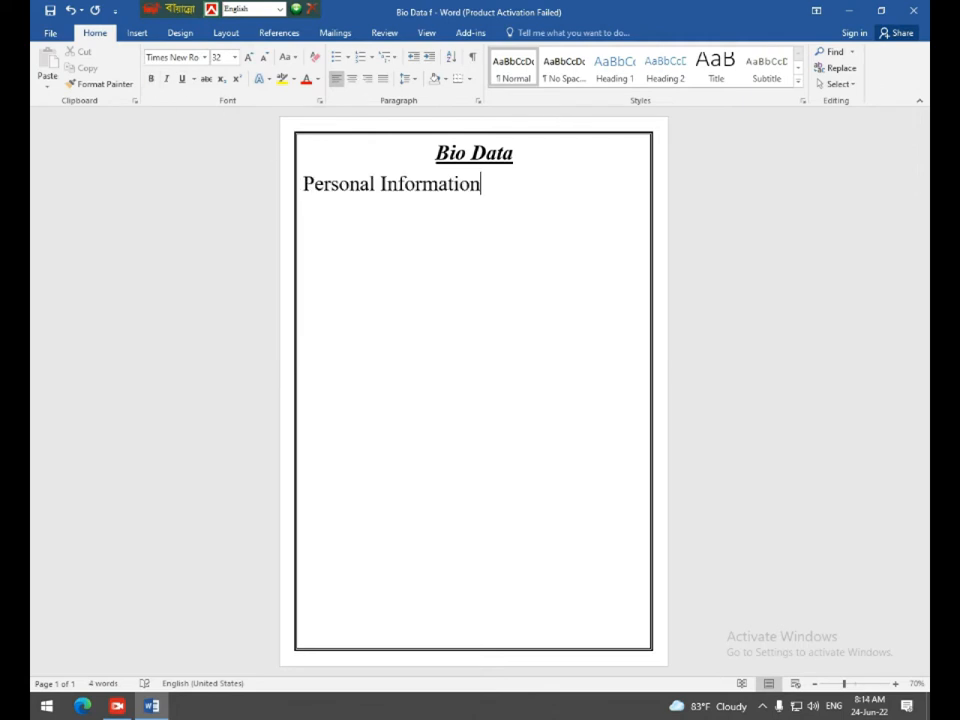
left_click(274, 180)
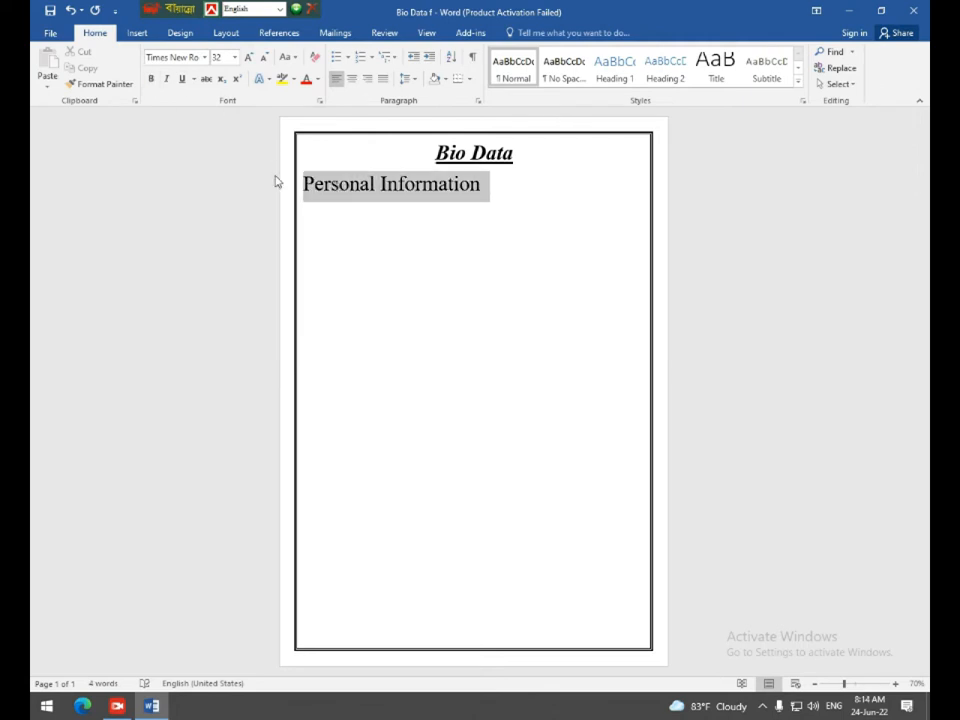
left_click(235, 60)
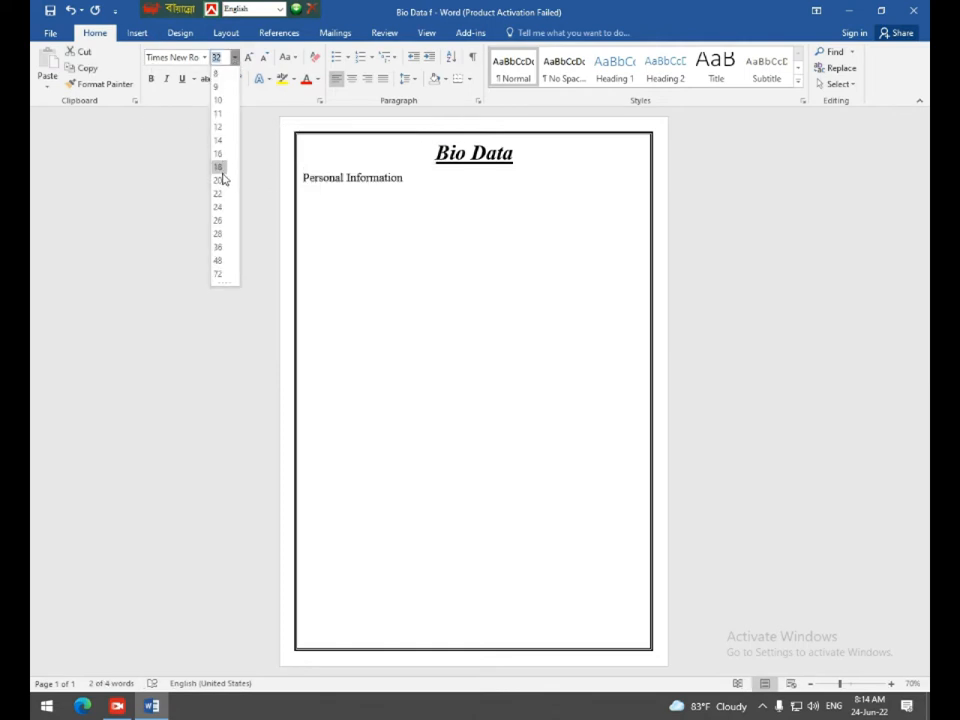
left_click(222, 165)
left_click_drag(350, 178, 303, 179)
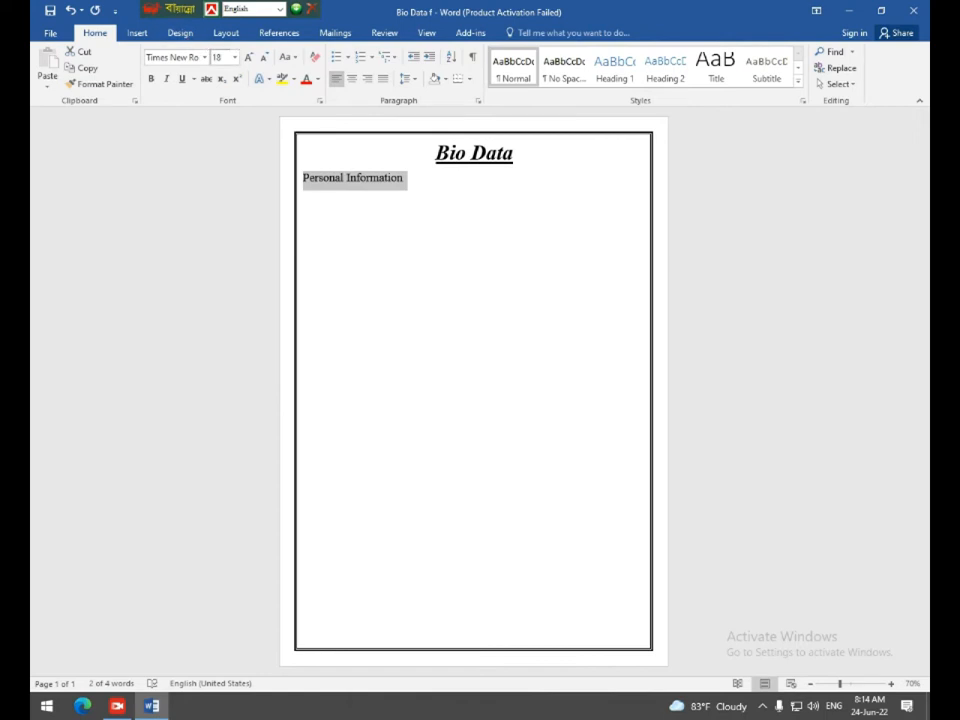
left_click(235, 57)
left_click(218, 181)
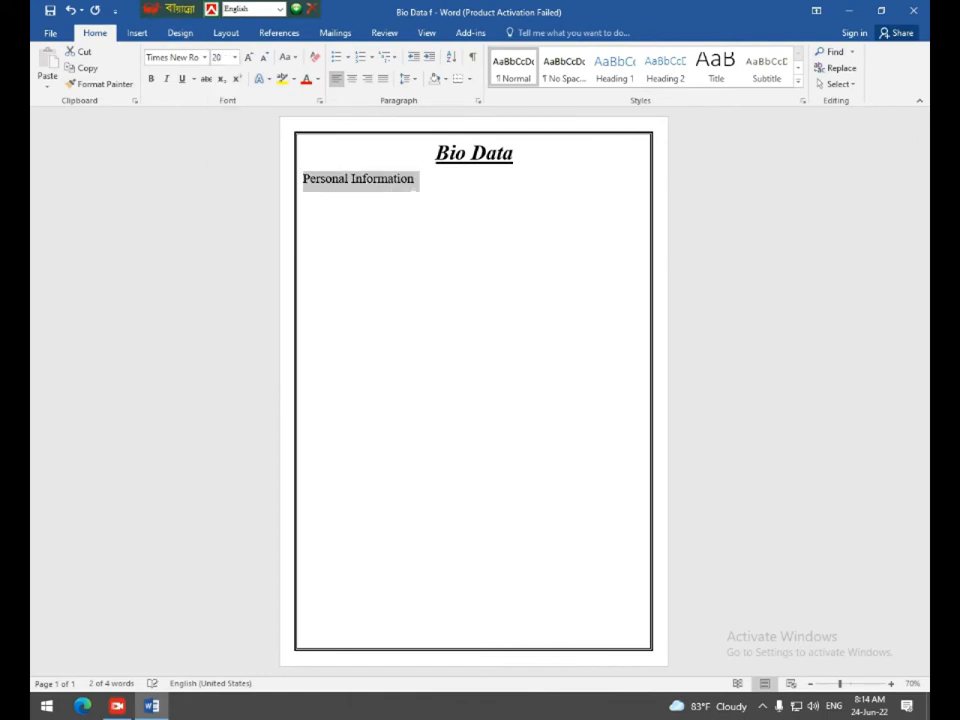
left_click(416, 179)
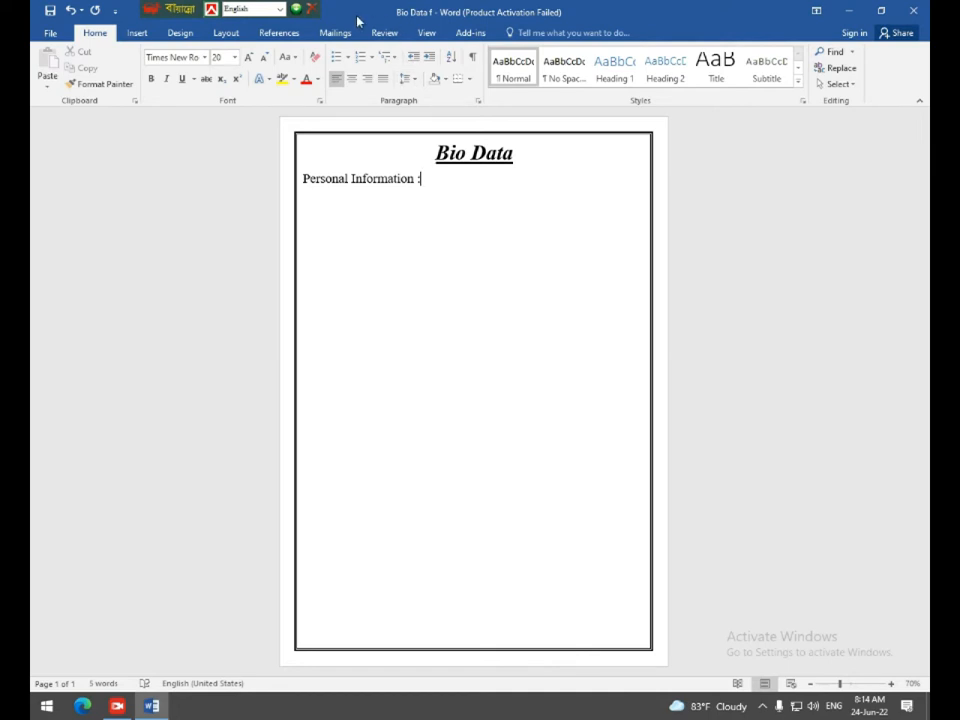
Italicize, underline and grey-highlight the heading, then start '1. Full Name :' below.
left_click_drag(303, 179, 425, 180)
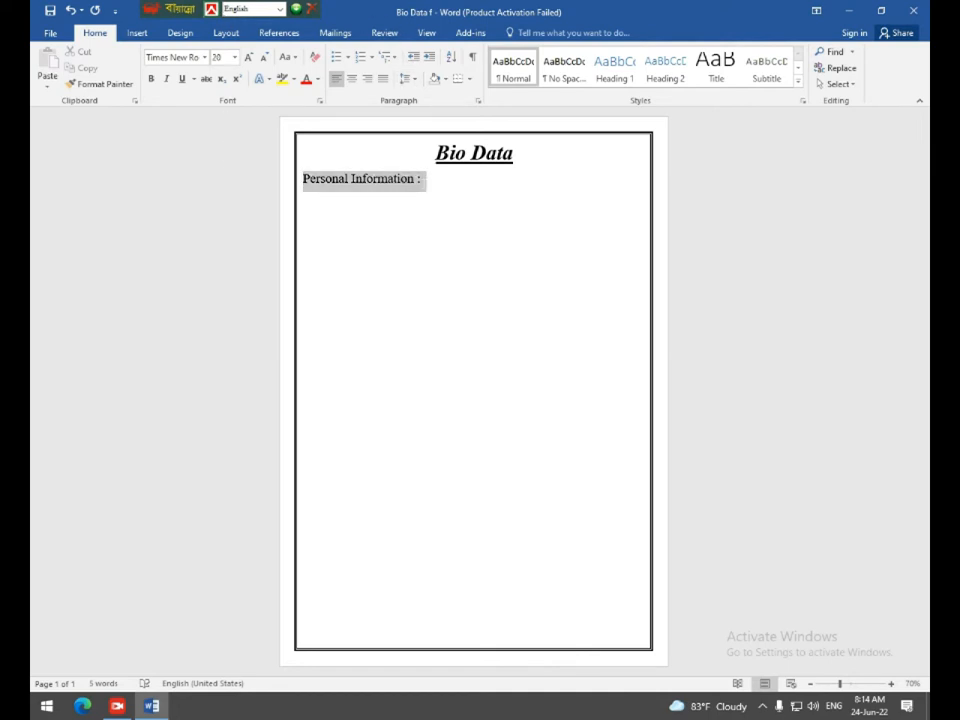
left_click(167, 80)
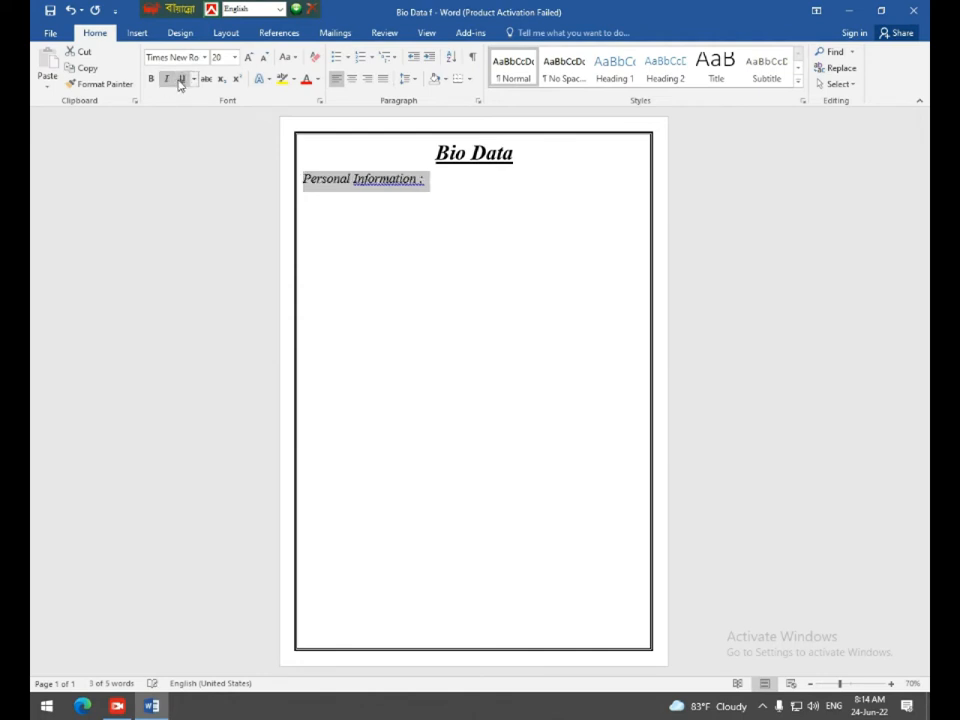
left_click(183, 80)
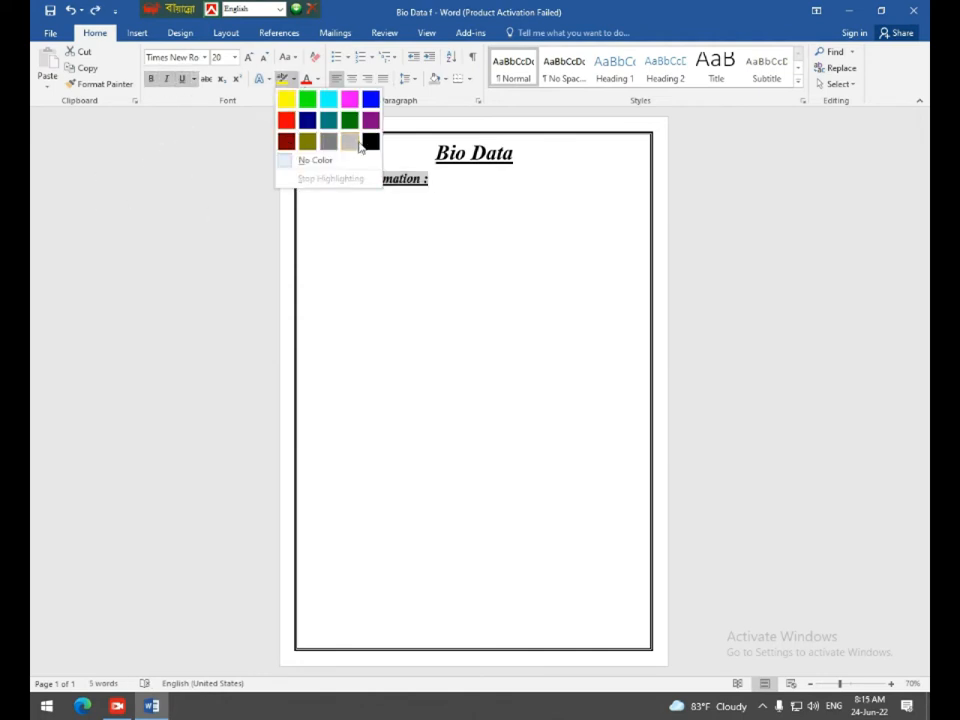
left_click(353, 143)
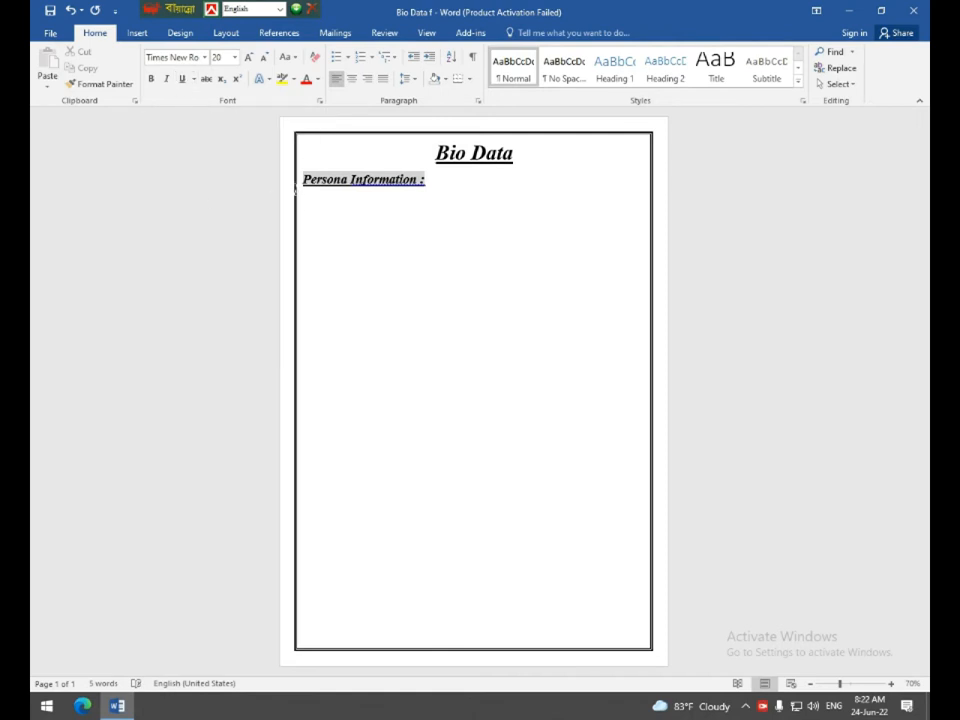
type("1")
type(". Full Name\t:")
Add '2. Father's Name' and '3. Mother's Name' lines with tab-aligned colons.
key("Return")
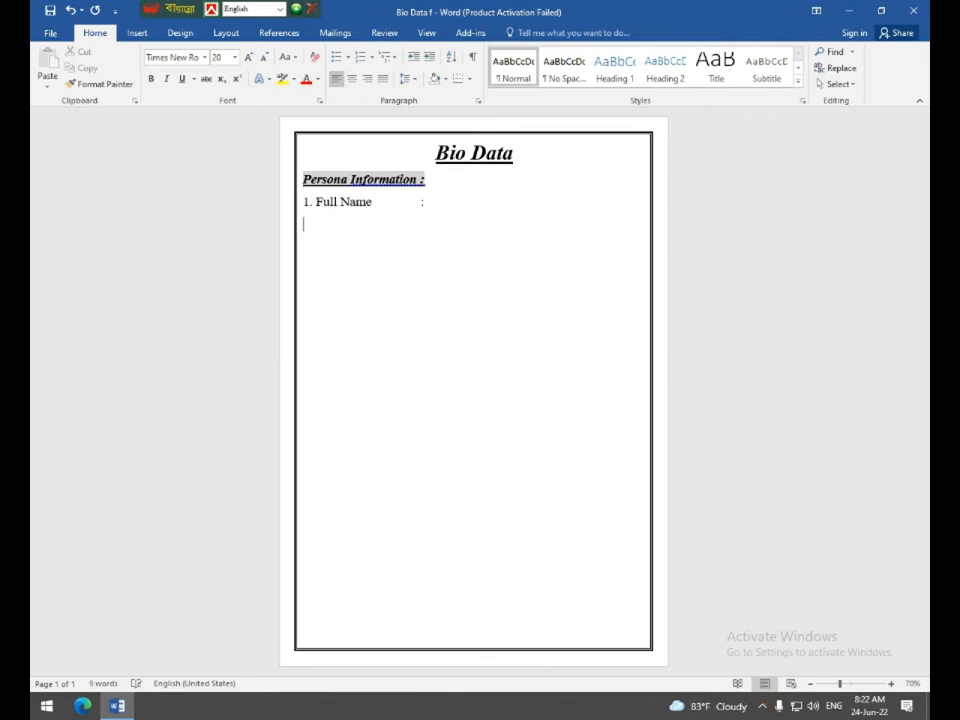
type("2")
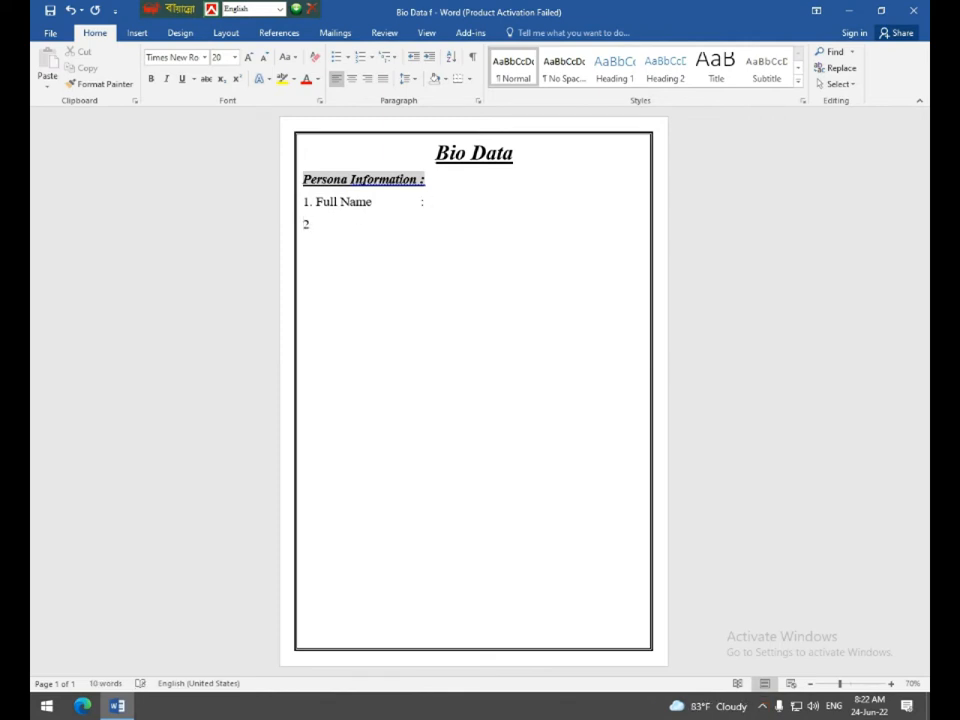
type(". Fa")
type("ther")
type("'s Name")
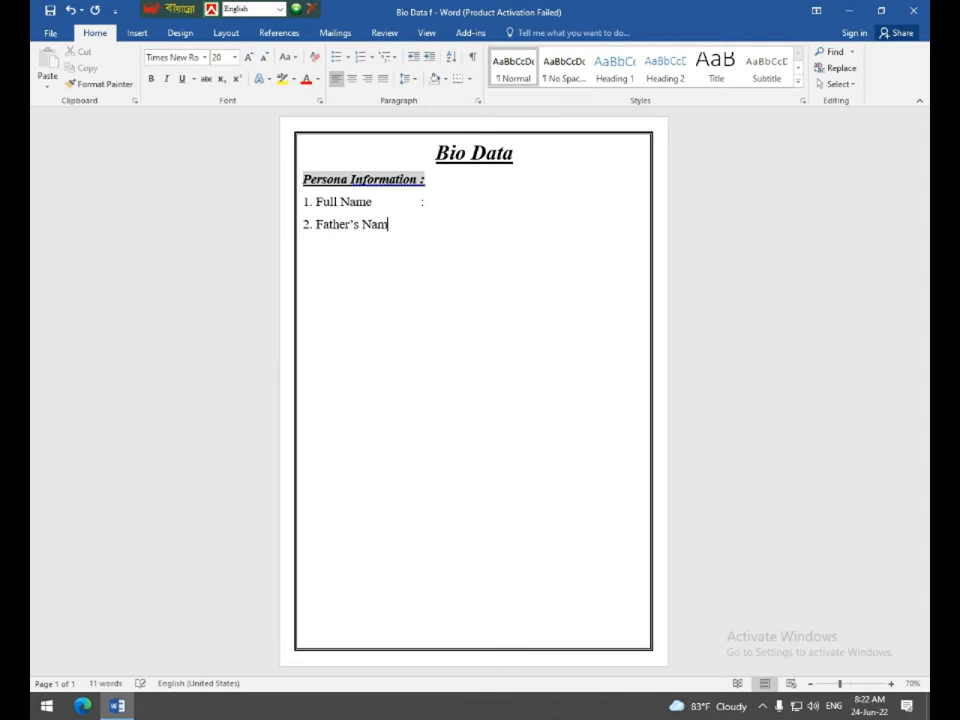
key("Tab")
type("?")
key("BackSpace")
type(":")
type("3")
type(". M")
type("oth")
type("er")
type("'s Name")
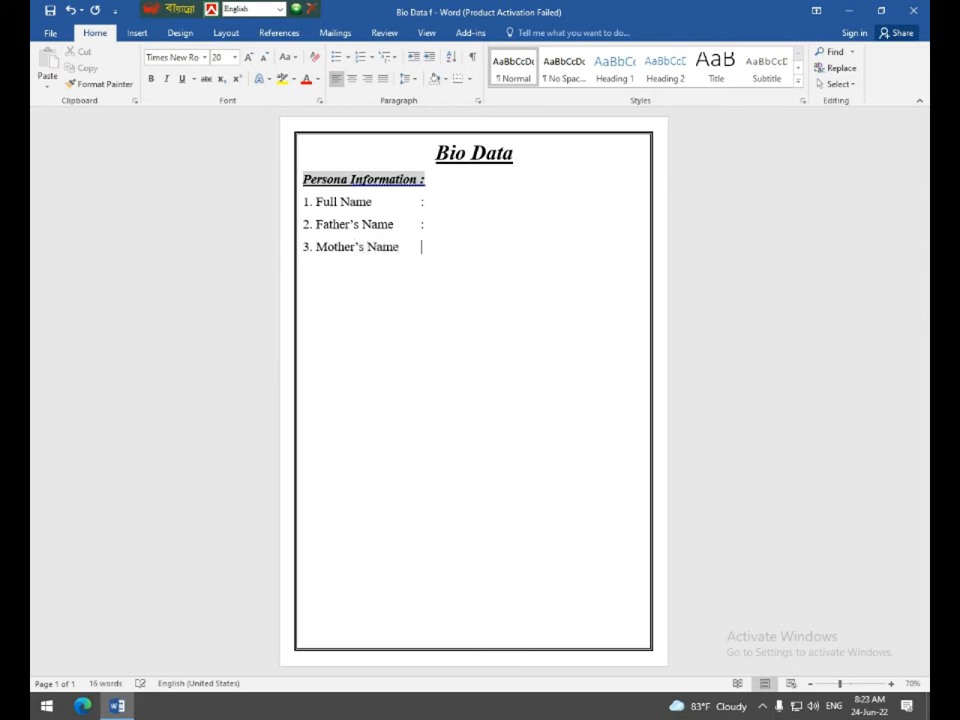
key("Tab")
type(":")
Start a new line reading '4. Permanent Address'.
key("Return")
type("4. Permanet")
key("BackSpace")
type("nt Address")
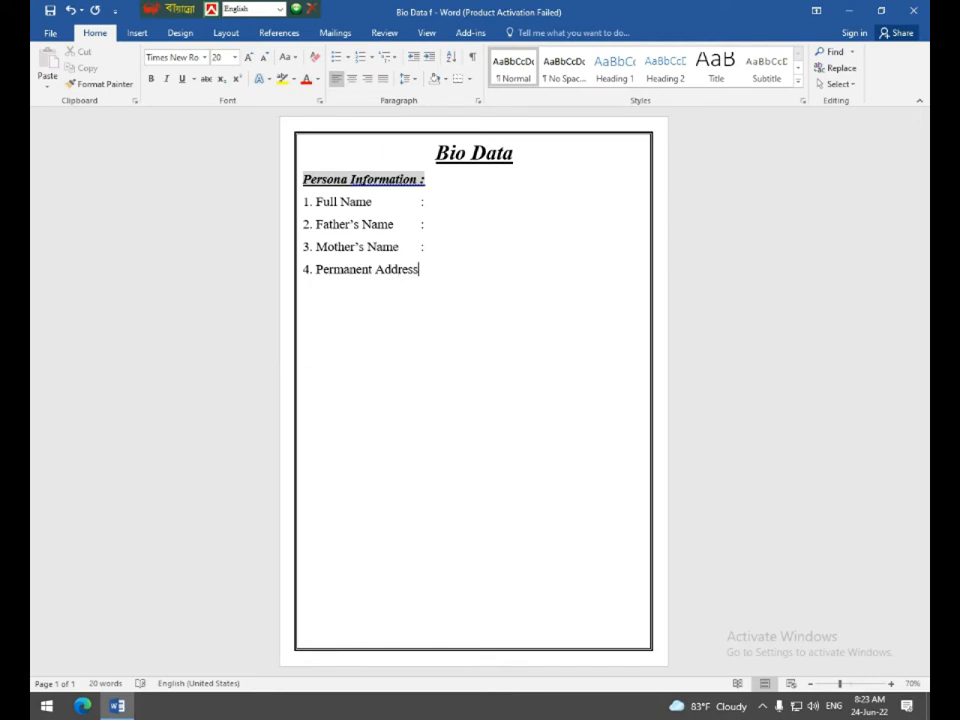
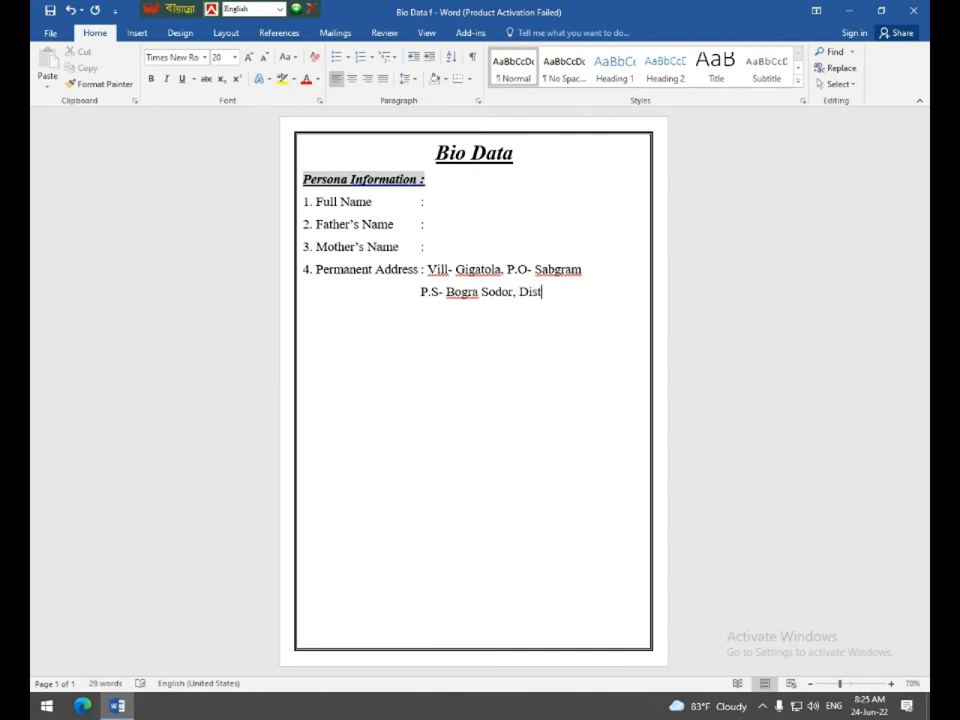
Add the line '5. Present Address' with a tab-aligned colon.
key("Return")
type("5. G")
key("BackSpace")
type("Present ")
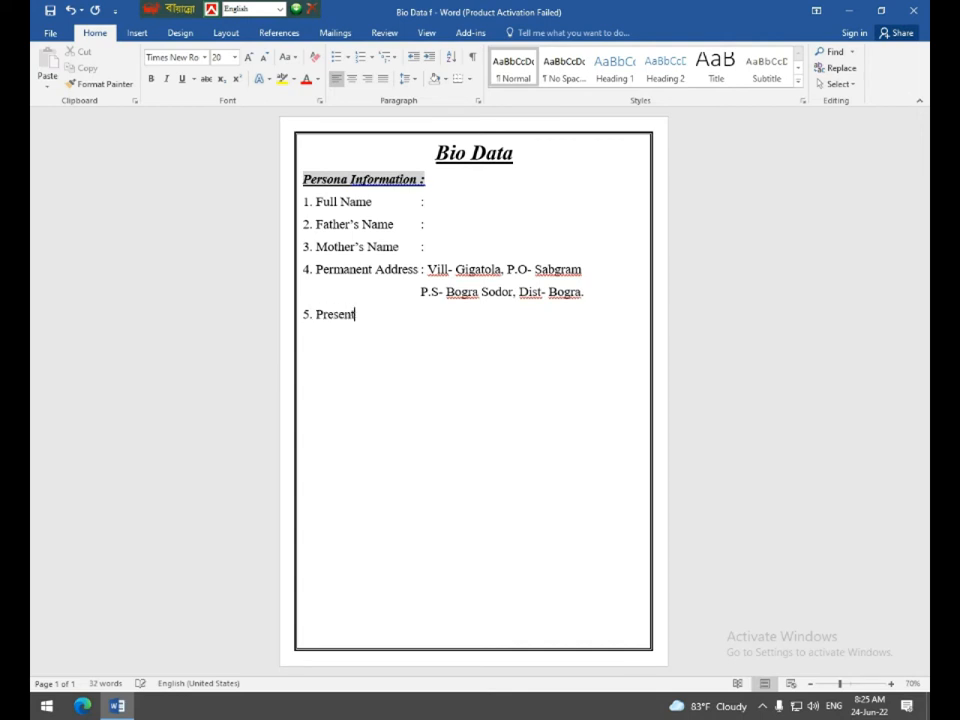
type("Address")
key("Tab")
type(":")
Copy the two-line permanent address and paste it after the Present Address colon.
left_click_drag(426, 268, 584, 293)
key("ctrl+c")
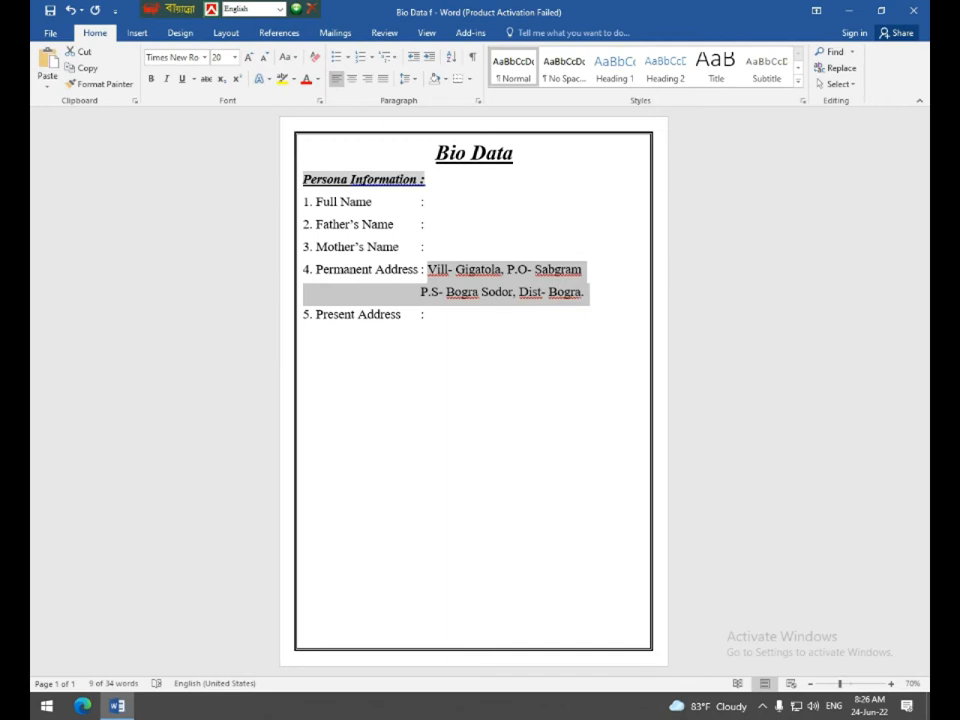
left_click(427, 315)
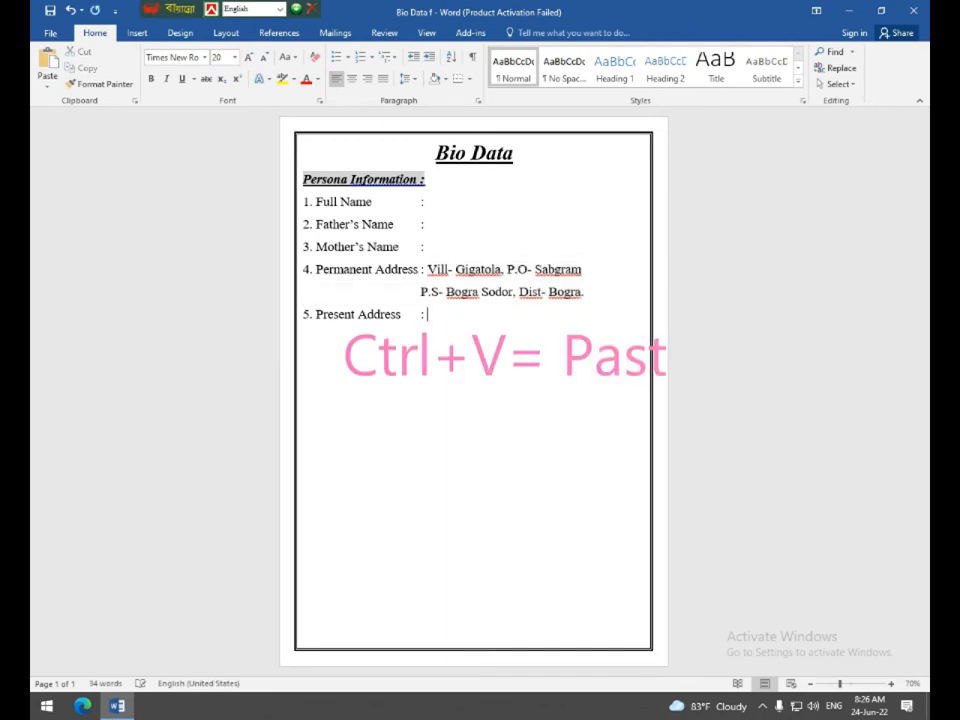
key("ctrl+v")
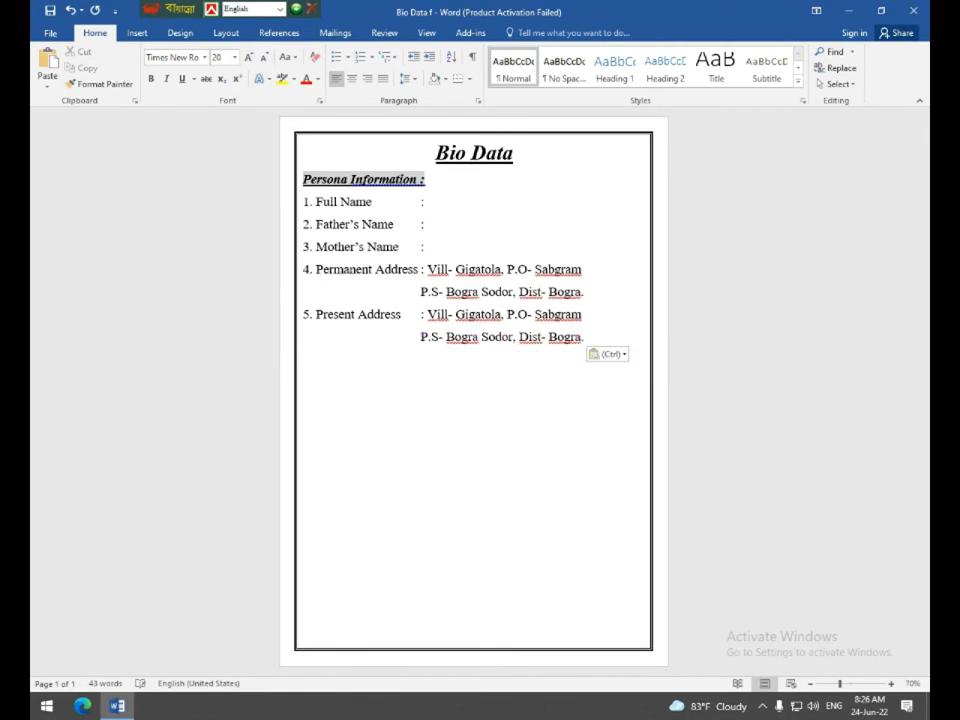
key("BackSpace")
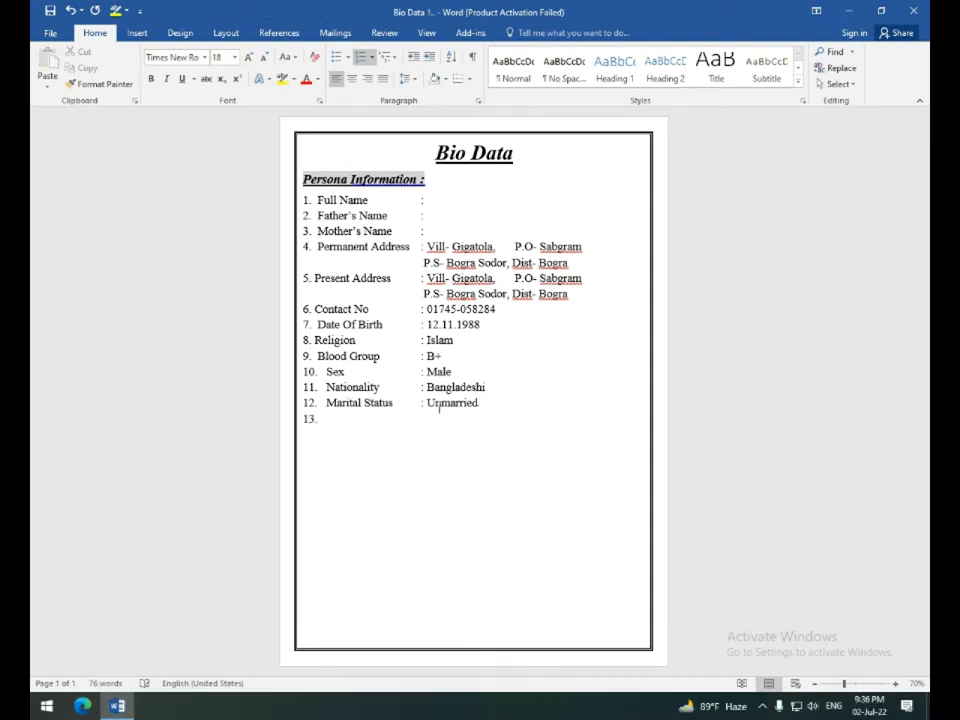
Type 'Educational Qualification :' and make it 20 pt bold italic underlined with grey highlight.
type("Educational Qualifi")
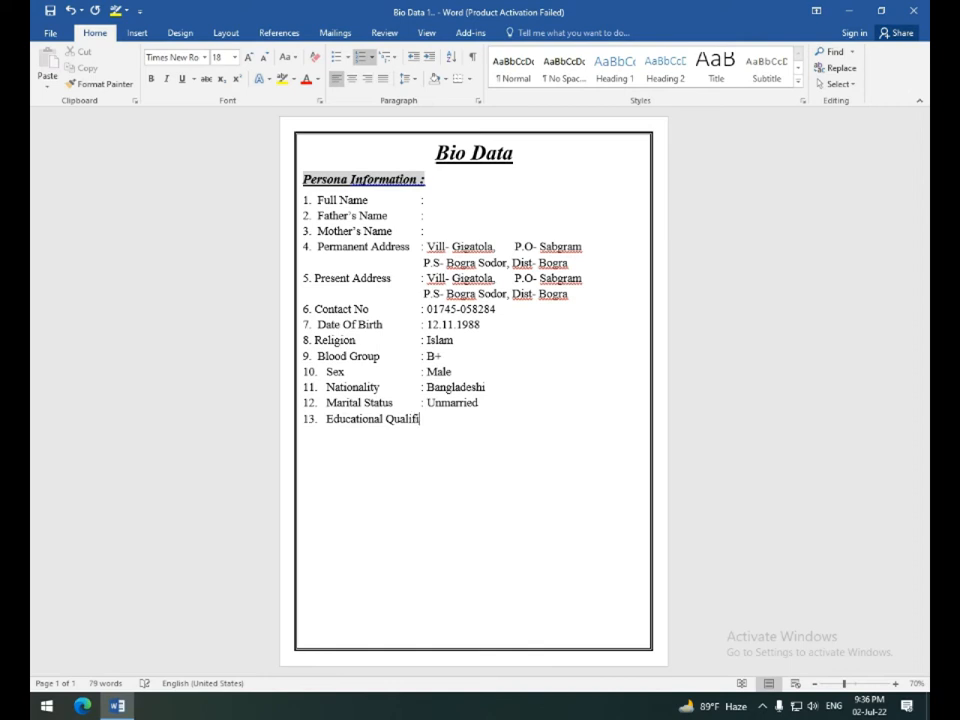
type("cation :")
left_click_drag(327, 419, 456, 426)
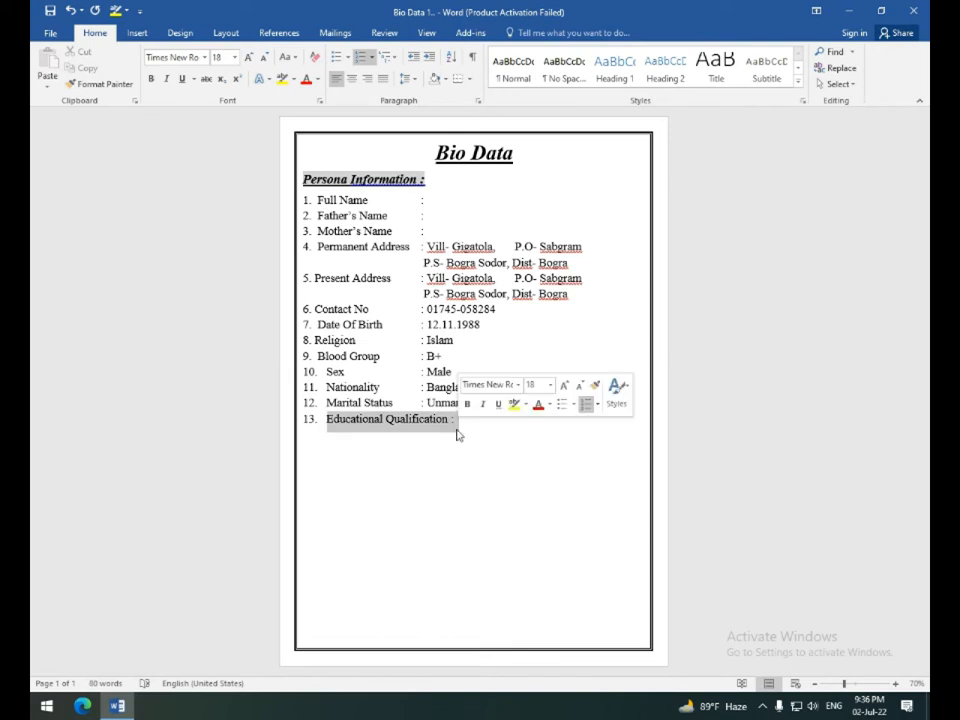
left_click(152, 80)
left_click(166, 79)
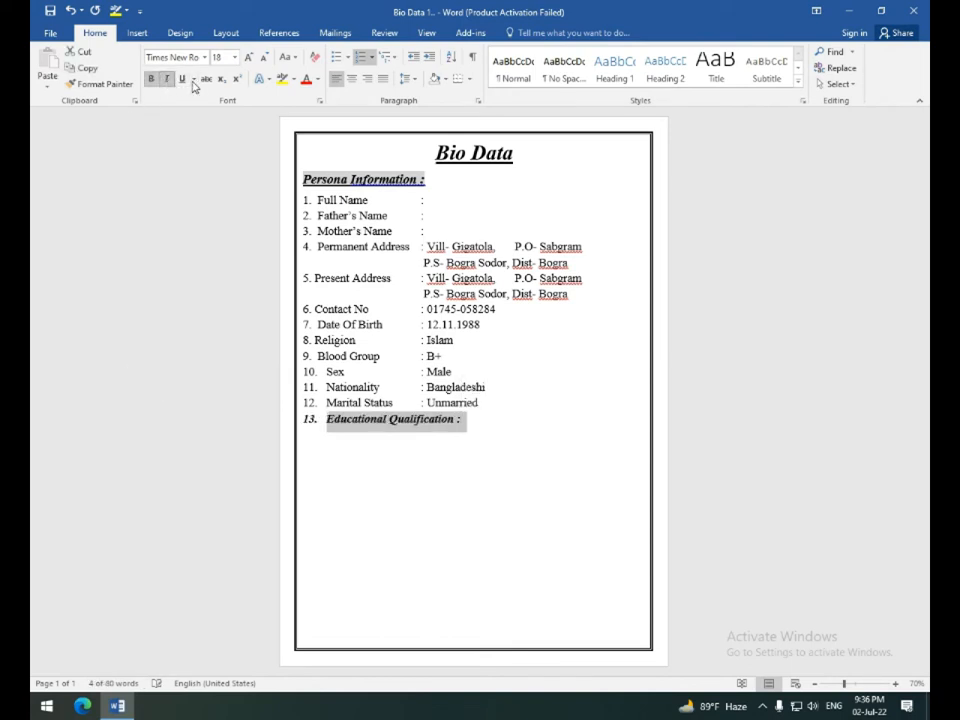
left_click(182, 79)
left_click(235, 57)
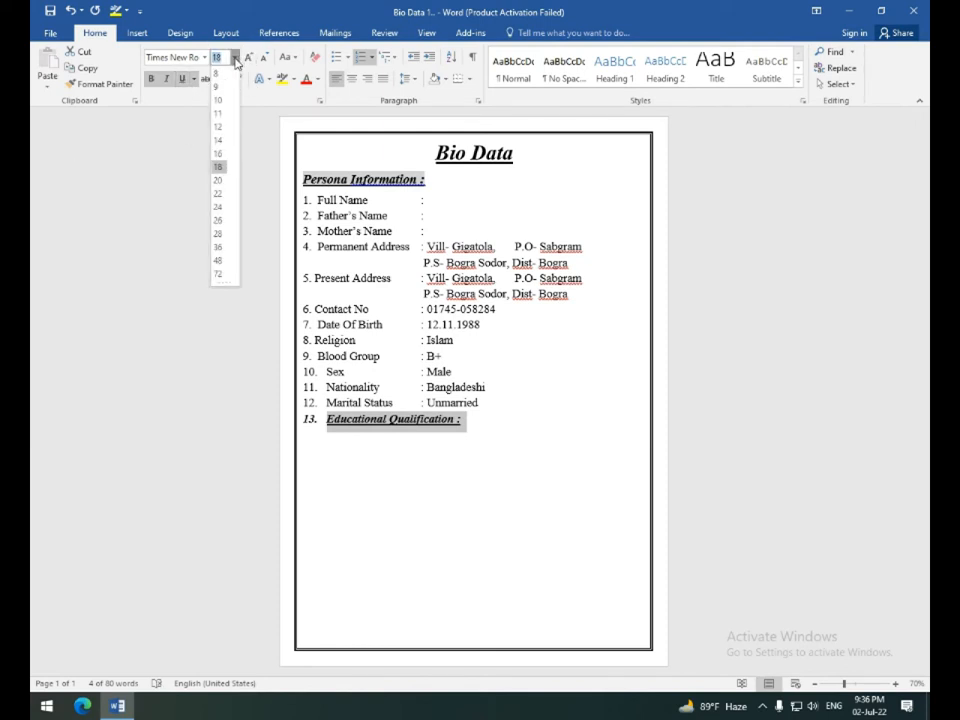
left_click(218, 182)
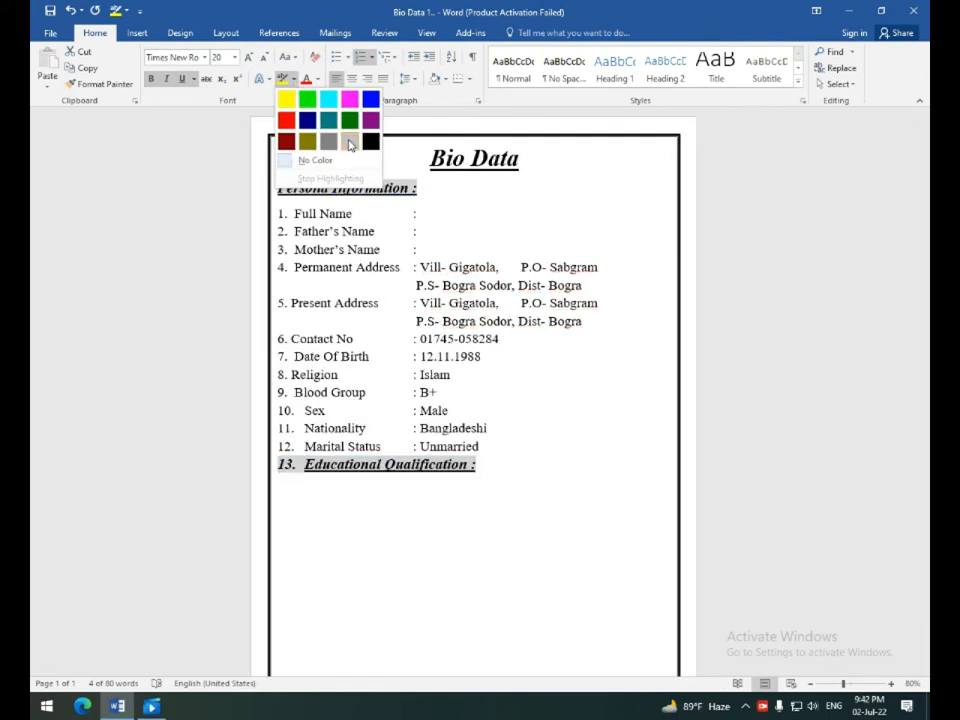
left_click(350, 144)
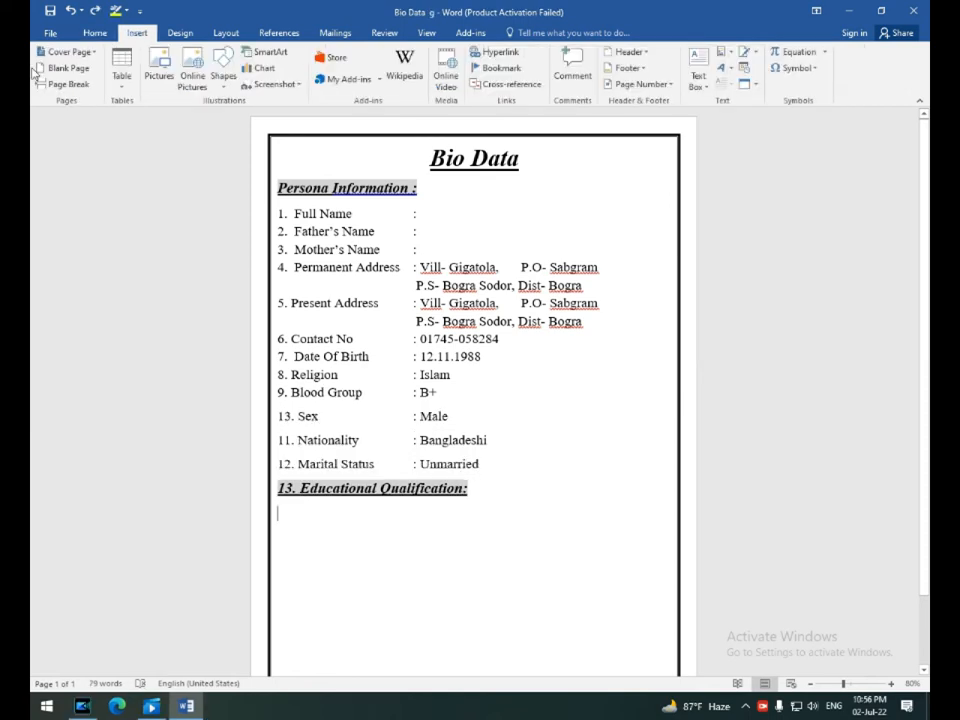
Insert a 5-by-4 table and enter the 'Name of Exam' and 'Group' headers.
left_click(121, 68)
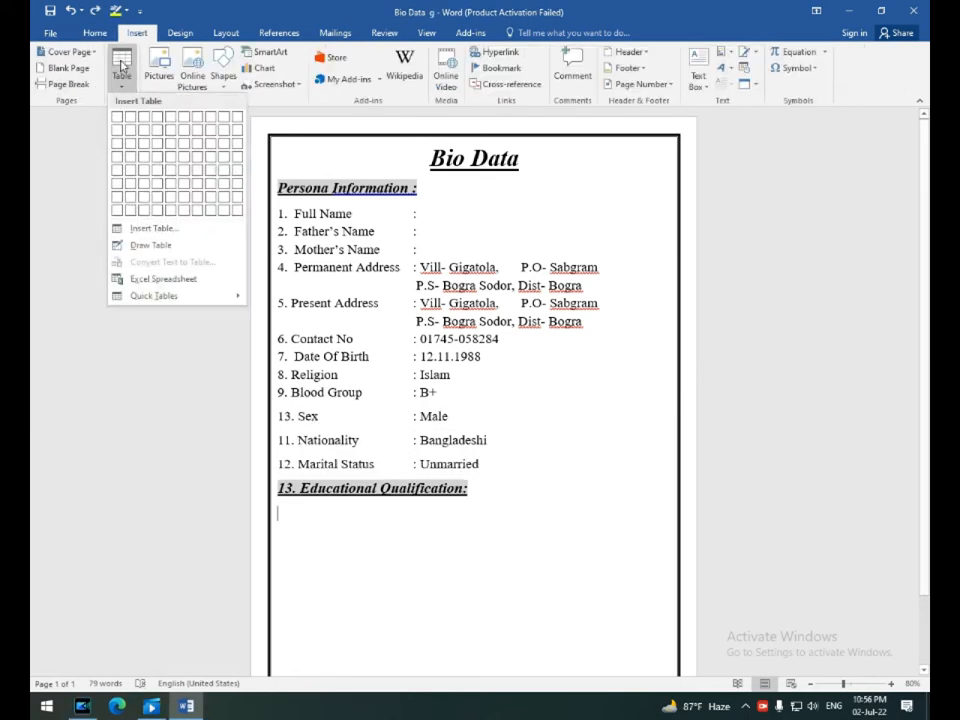
left_click(172, 162)
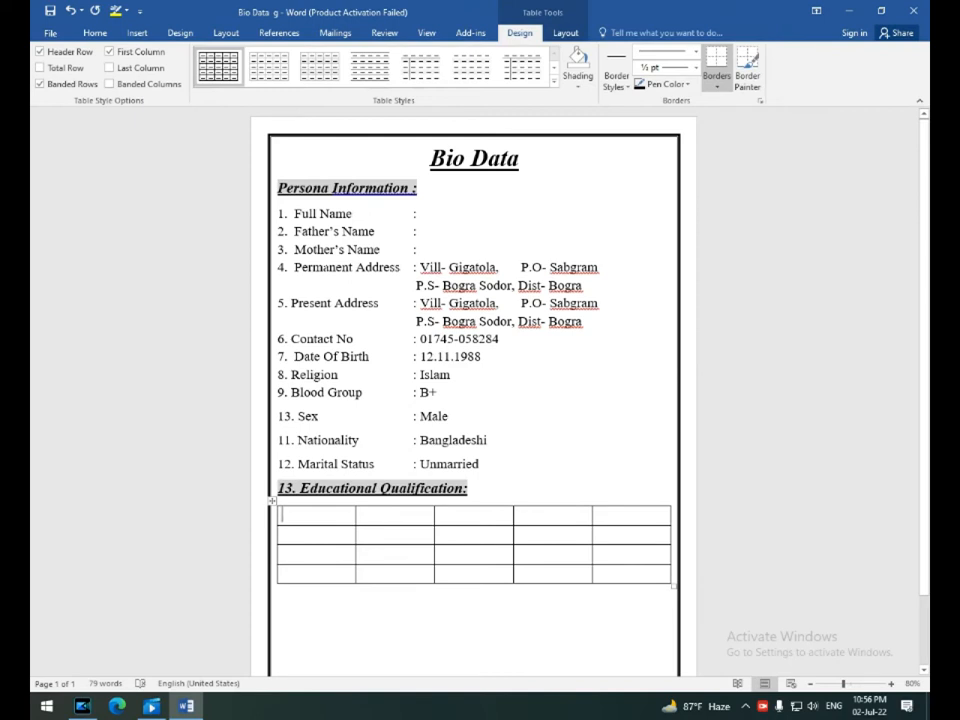
type("Name of")
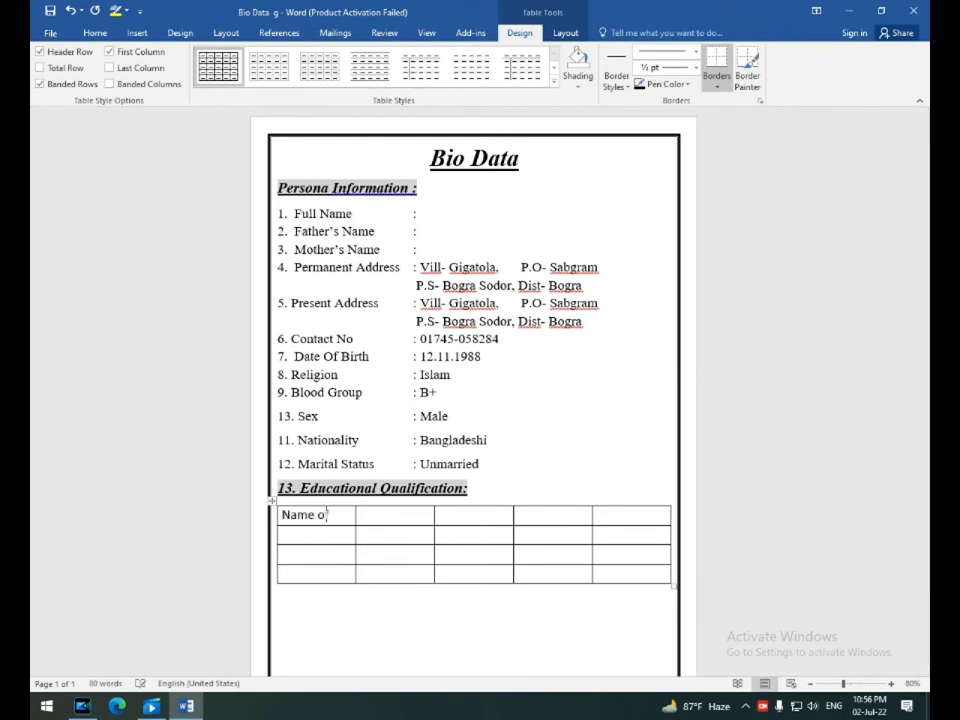
type("xam")
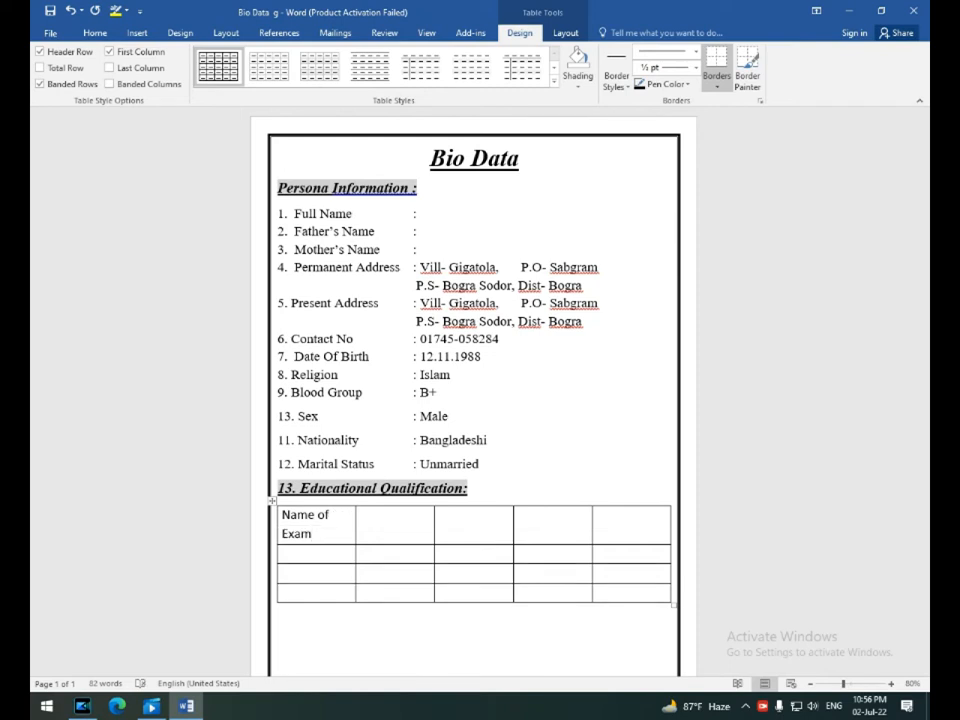
type("Group")
Fill the remaining header cells with Passing Year, G.P.A and Board.
key("Tab")
type("Passing ")
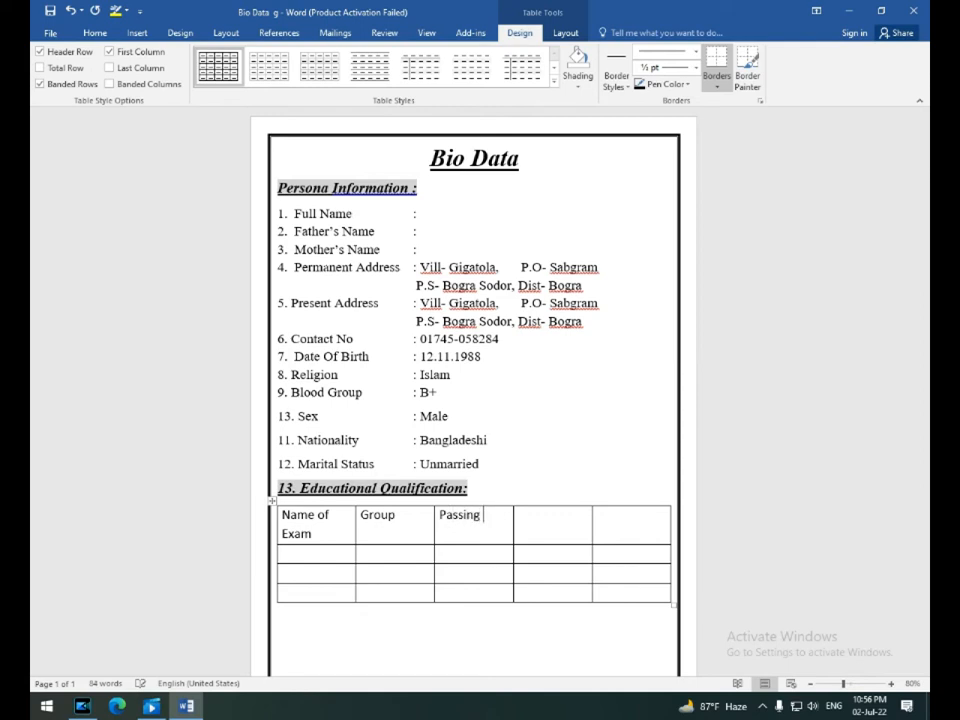
type("Year")
key("Tab")
type("G.P.A")
key("Tab")
type("Board")
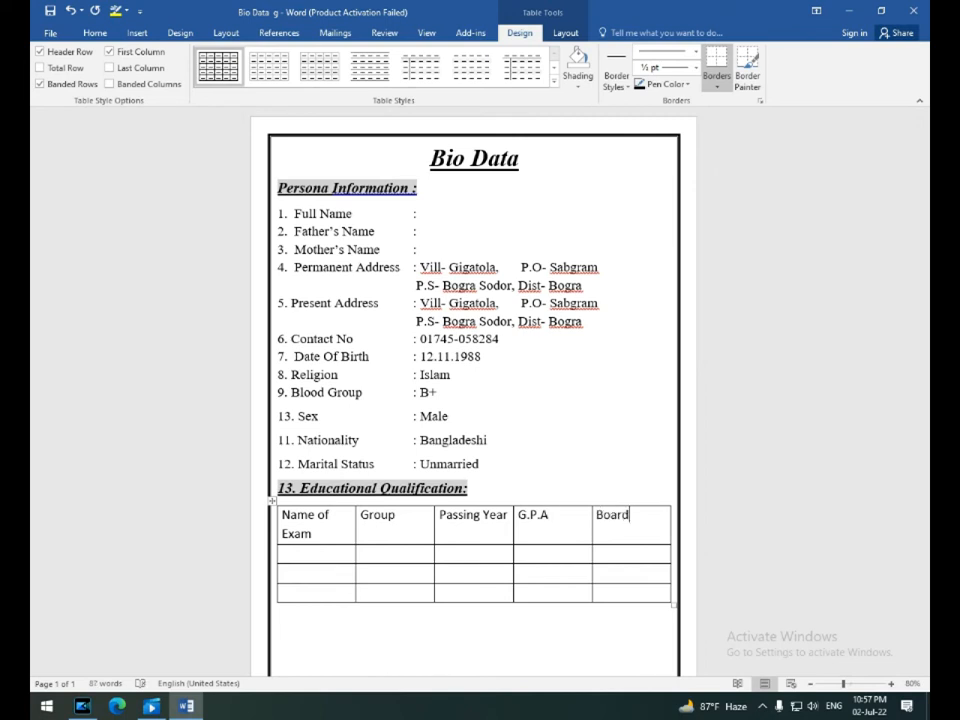
left_click(130, 33)
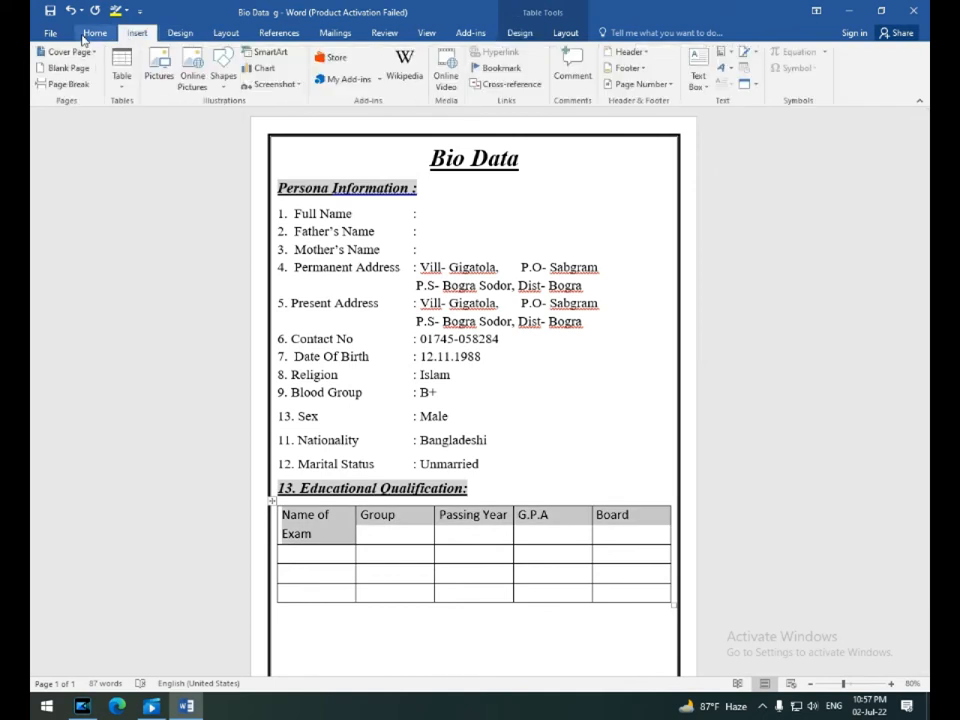
Set the education table's header row to 14-point text and centre its labels in the cells.
left_click(90, 32)
left_click(234, 57)
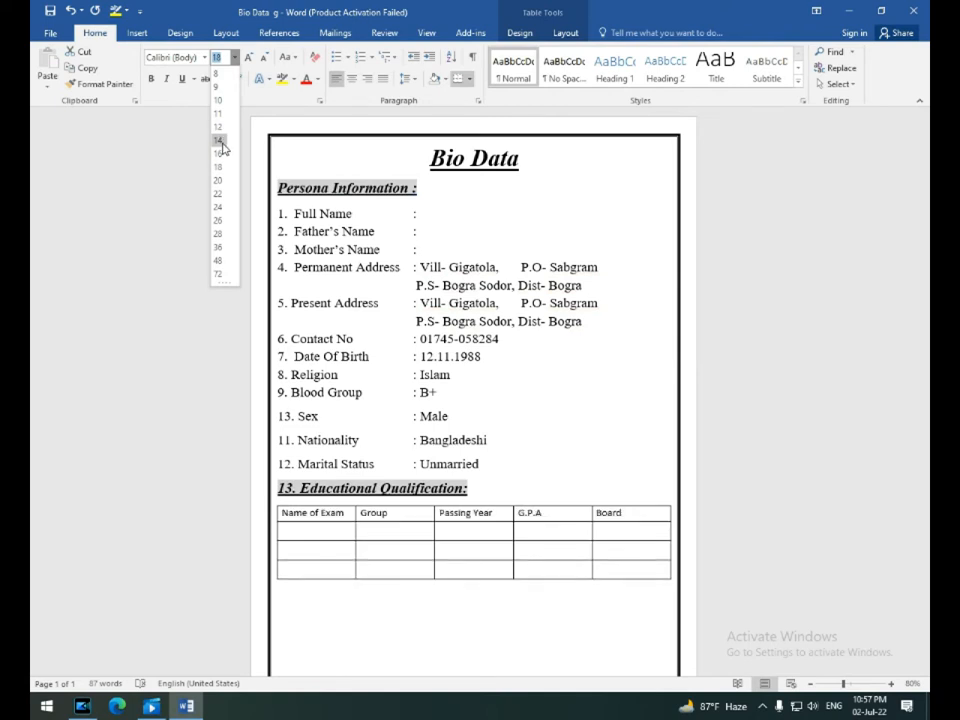
left_click(220, 141)
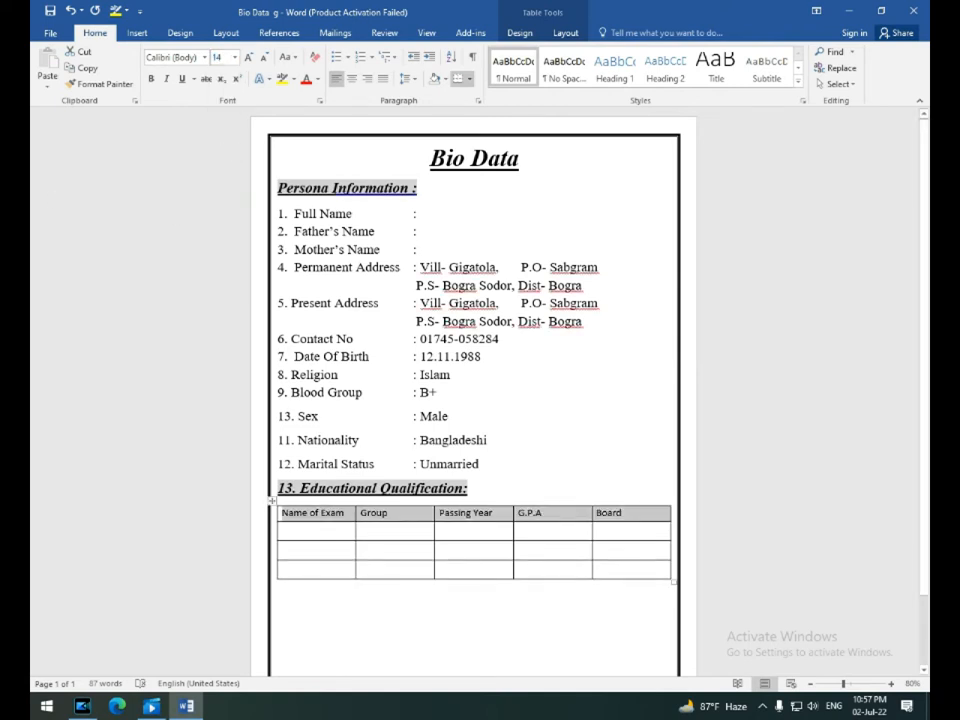
left_click(321, 512)
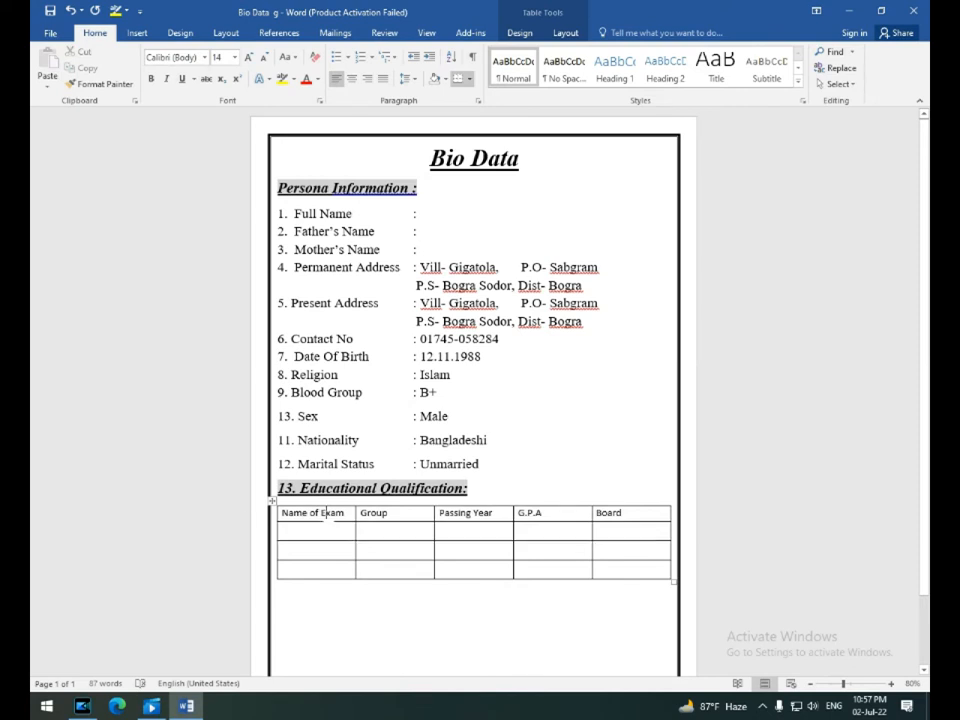
left_click_drag(321, 512, 655, 513)
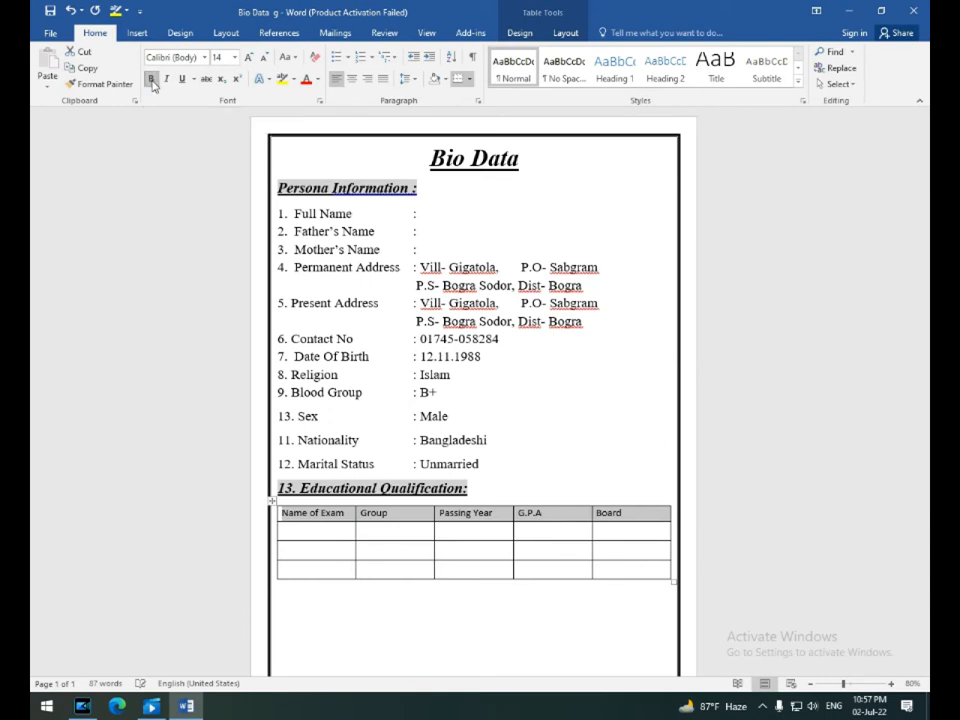
left_click(445, 78)
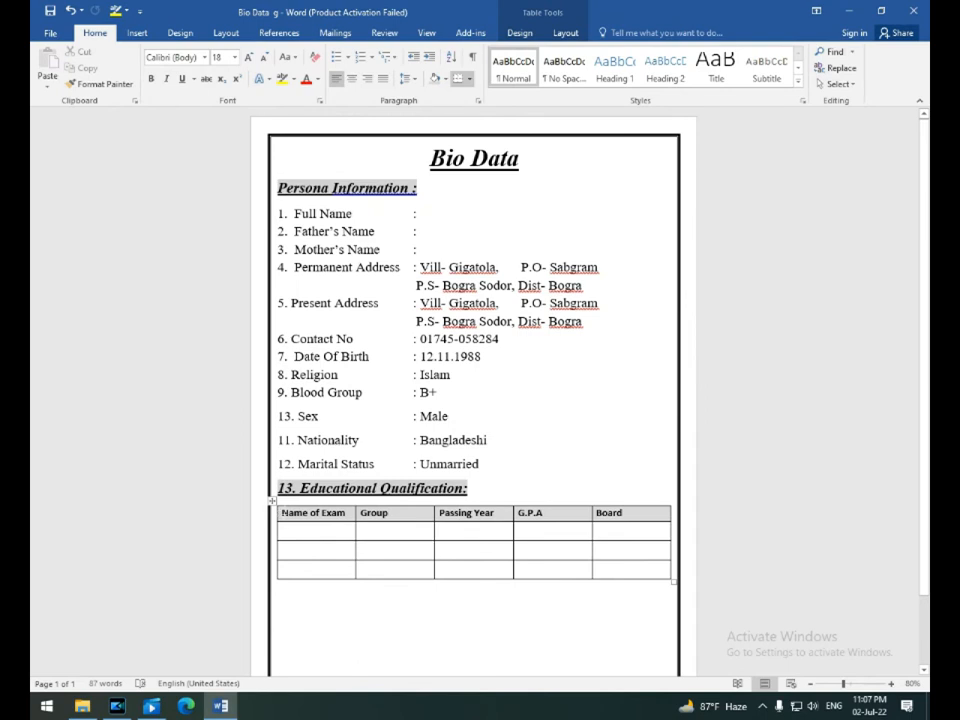
left_click_drag(282, 513, 628, 513)
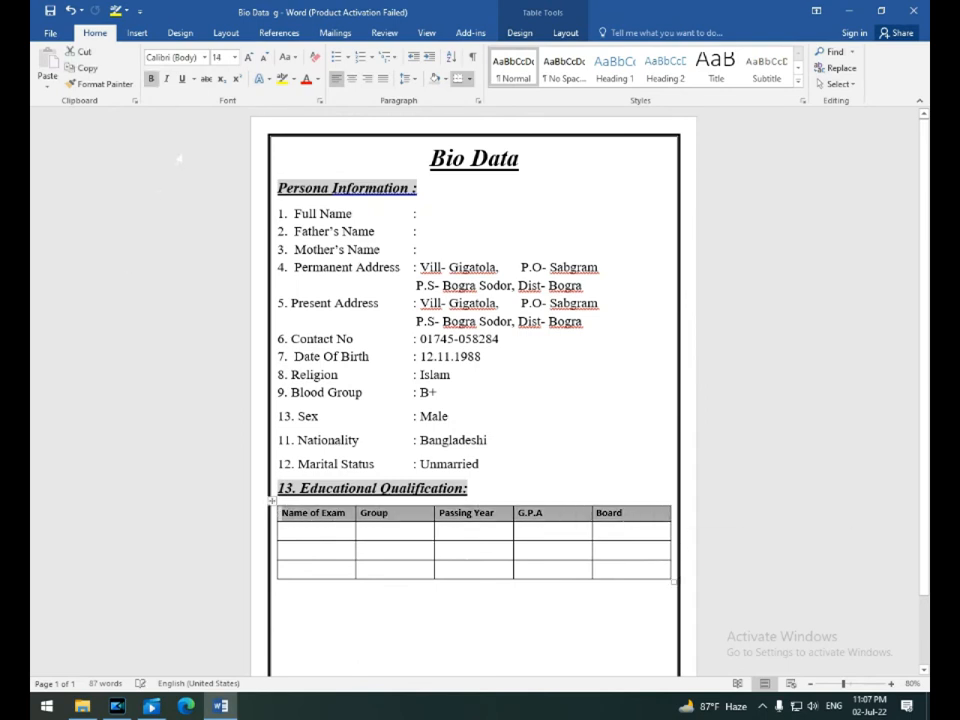
left_click(352, 80)
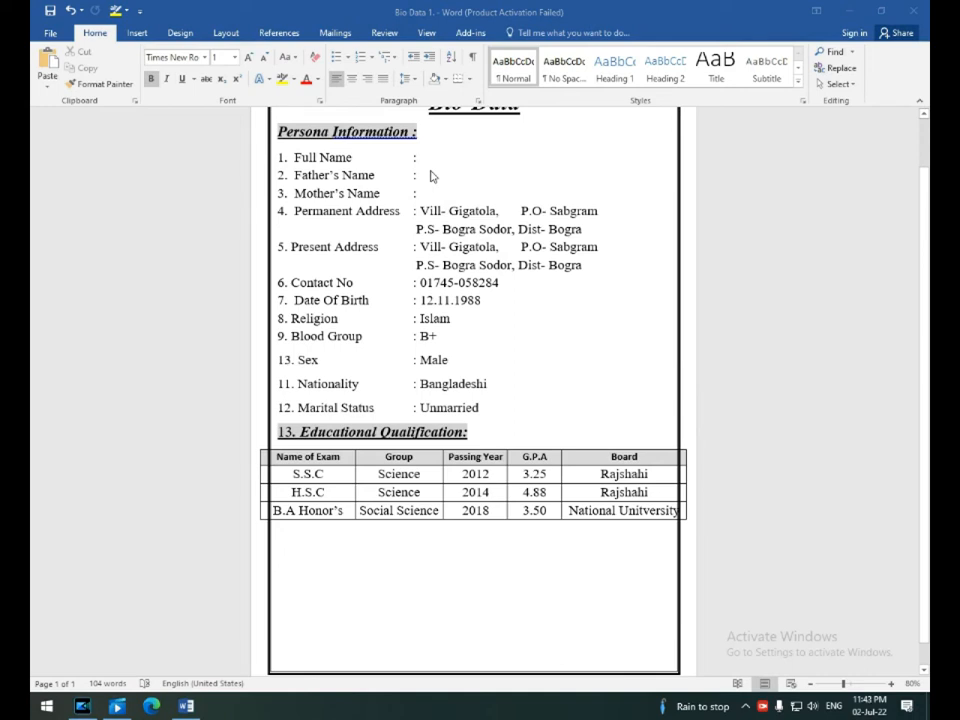
Paste item 14 Computer Literacy and item 15 Experience just below the education table.
left_click(280, 531)
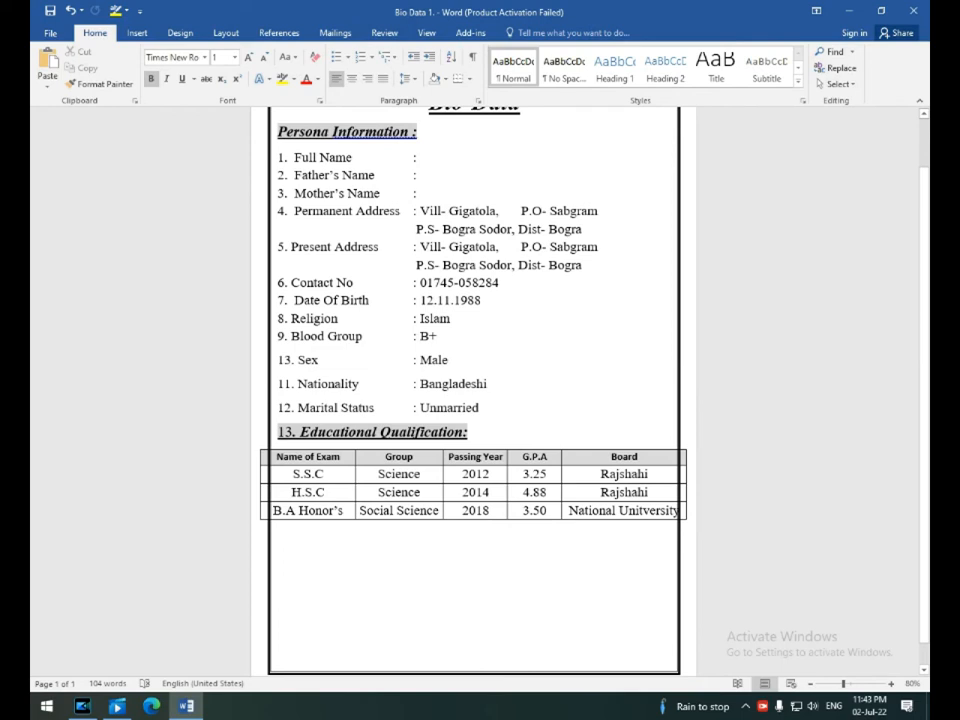
key("ctrl+b")
key("ctrl+z")
left_click(359, 364)
left_click(374, 433)
left_click(368, 540)
type("14. Computer Literacy : MS Excel, MS Word, MS PowerPoints. 15. Experience : I have been working as SR in Pran Group from 18/11/2018 to 20/06/2020.")
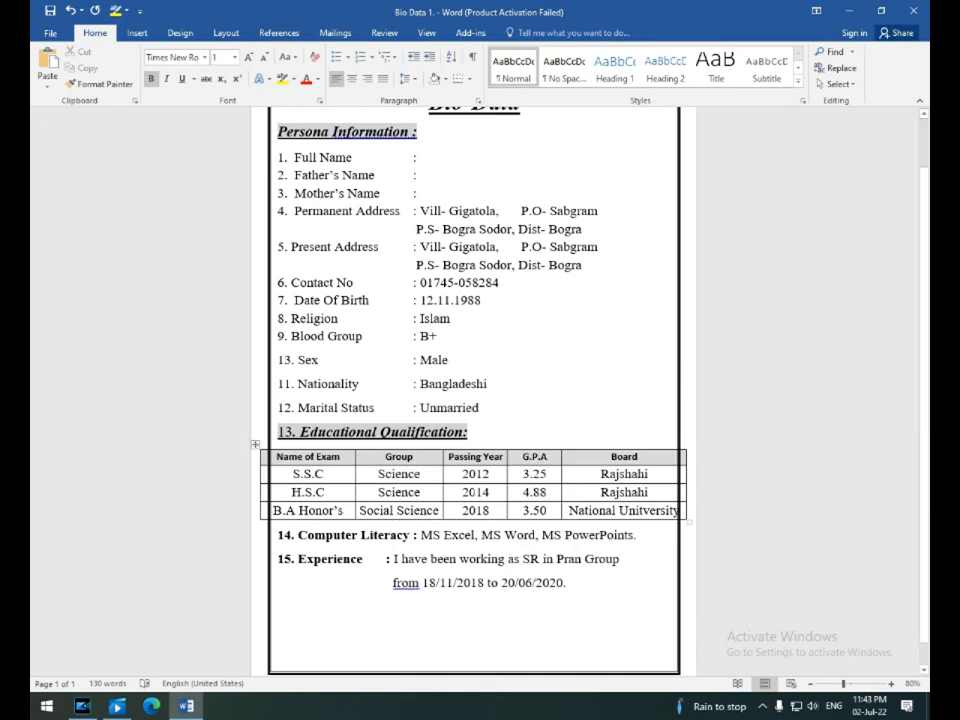
left_click(404, 535)
left_click(763, 705)
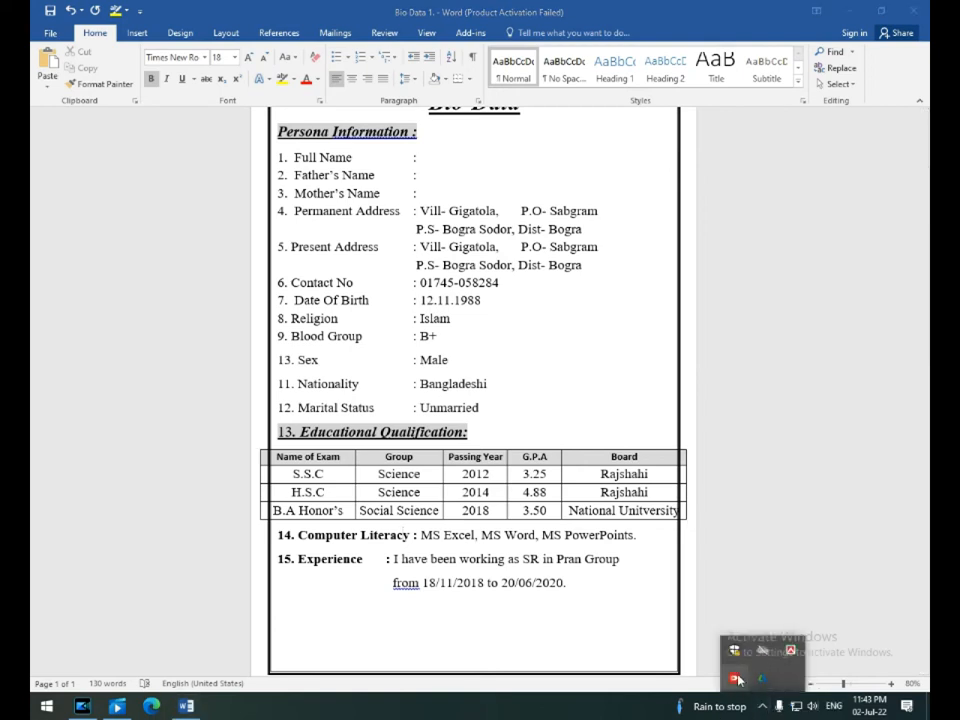
left_click(763, 706)
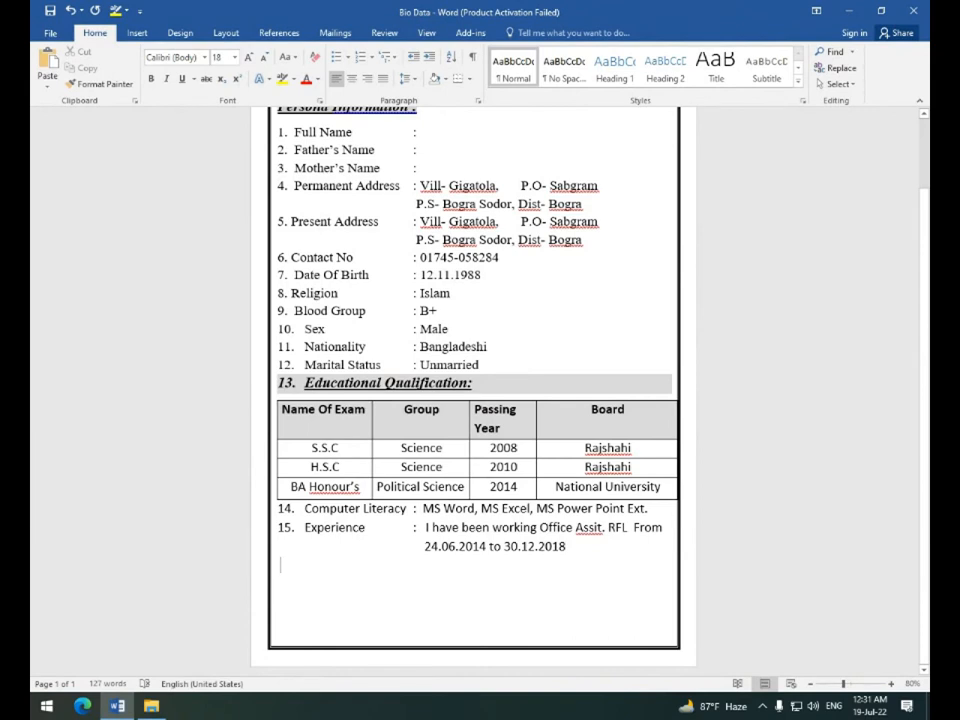
Type 'Date' at the left and 'Signature' toward the right on one line below item 15.
type("Date")
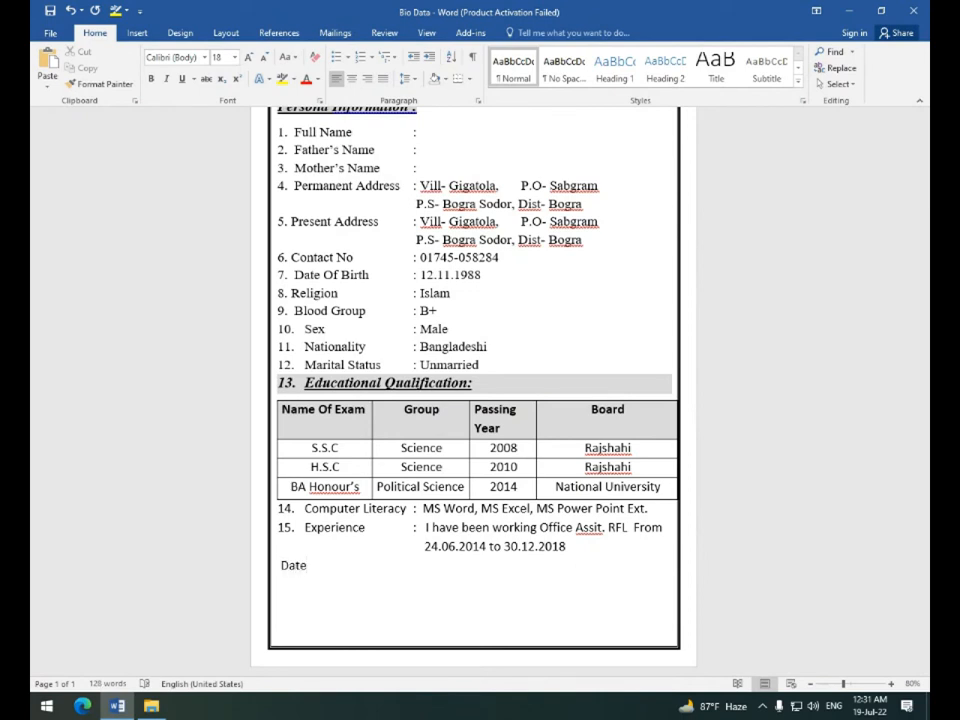
key("Tab")
key("Tab")
key("Tab")
key("Tab")
key("Tab")
key("Tab")
key("Tab")
key("Tab")
key("Tab")
key("Tab")
type("Signature")
left_click(602, 566)
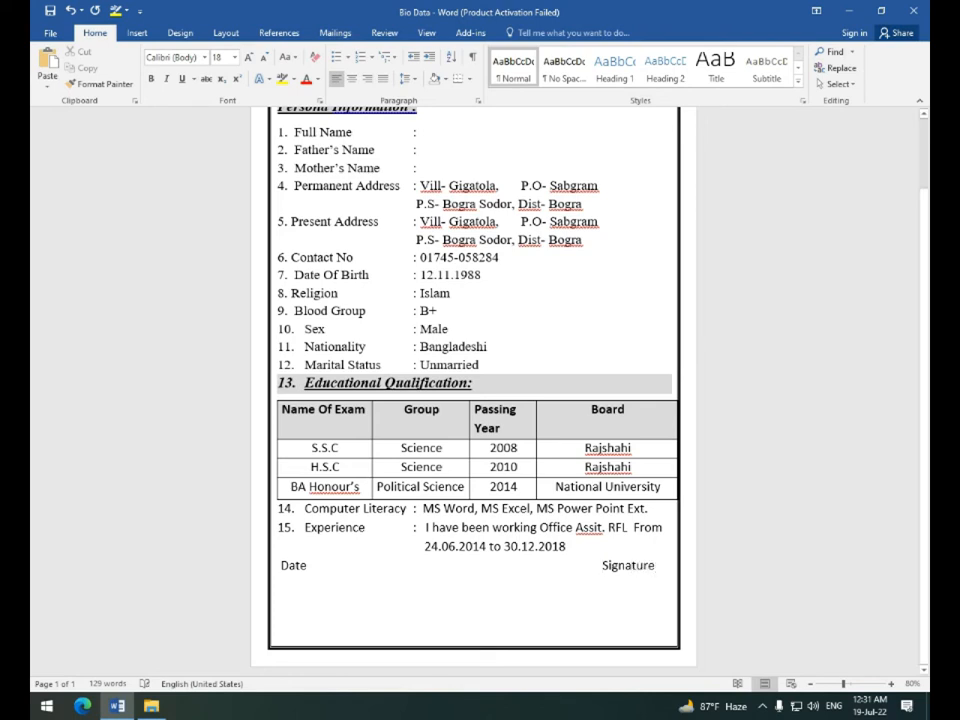
key("BackSpace")
key("BackSpace")
key("BackSpace")
key("BackSpace")
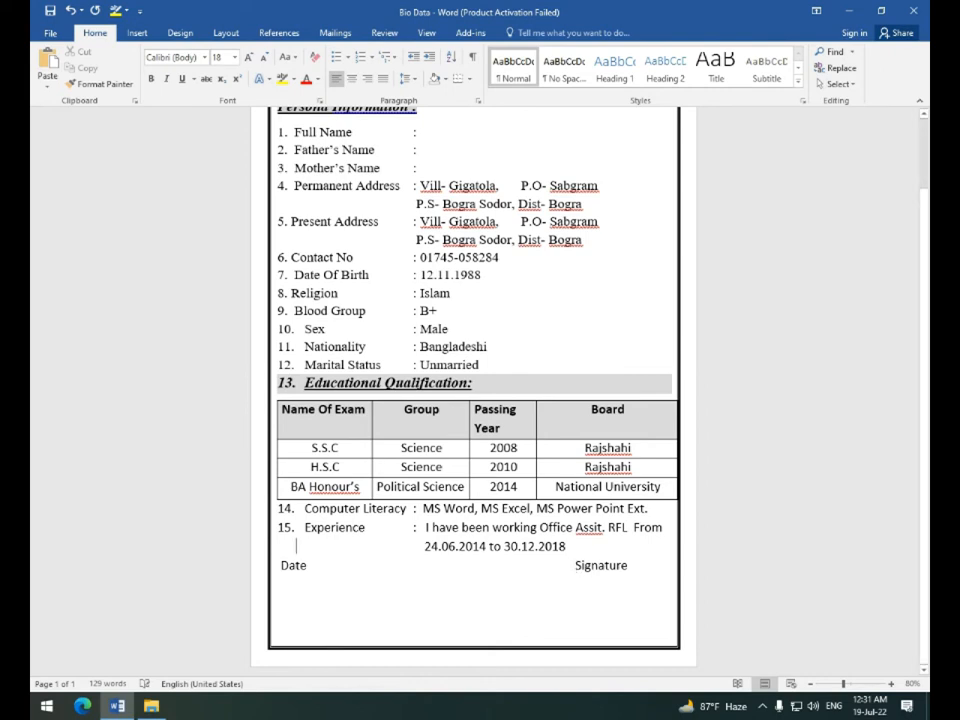
Add a smaller-font empty line below the Date/Signature line, positioned under Signature.
key("Return")
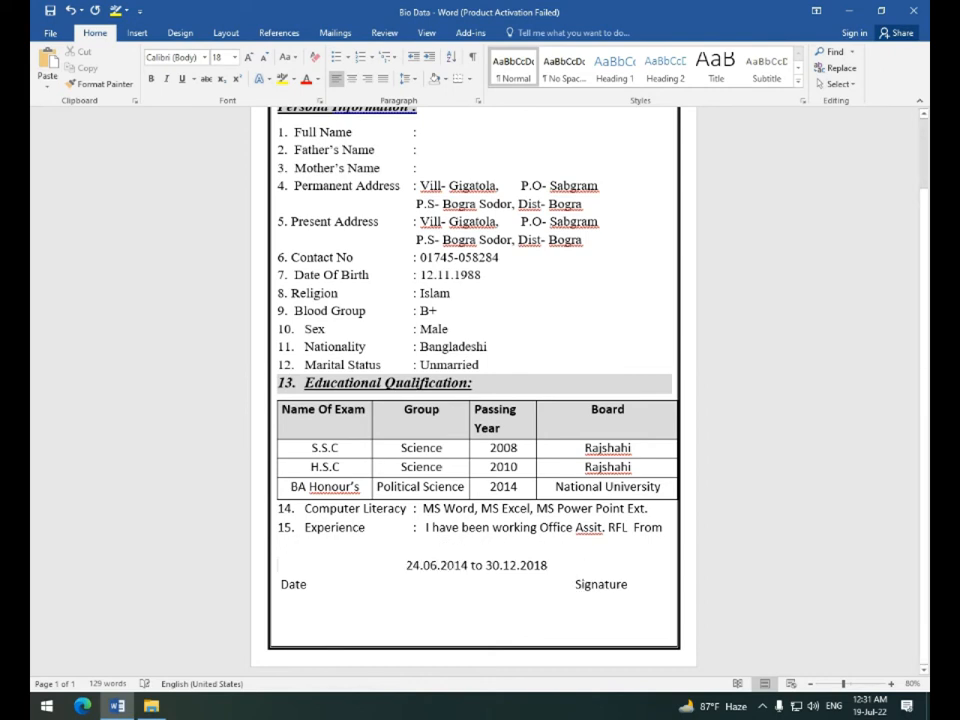
key("BackSpace")
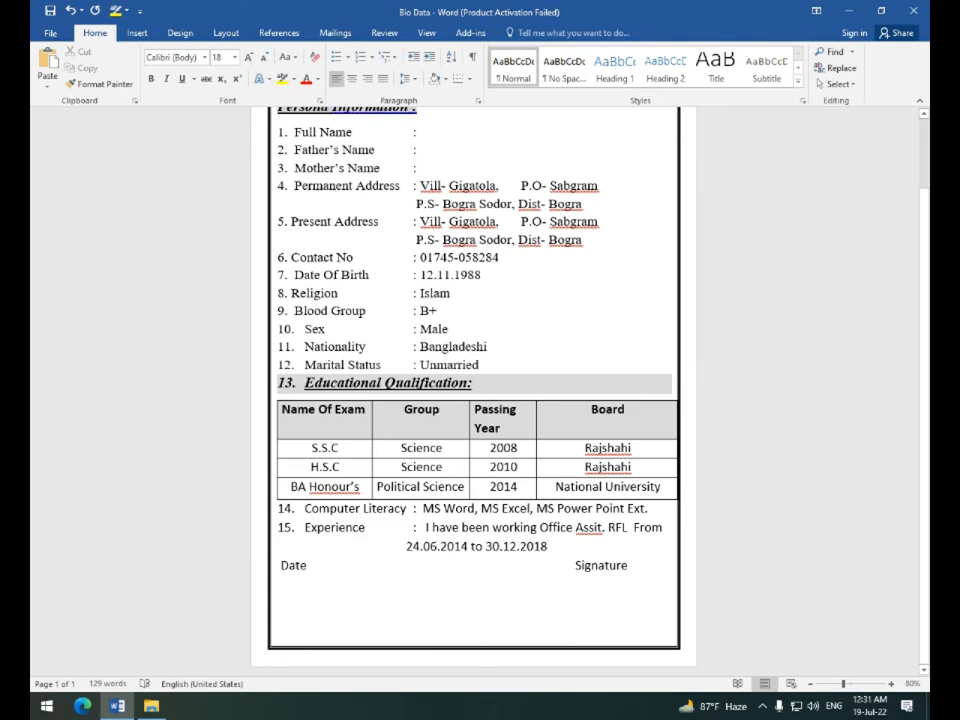
key("Return")
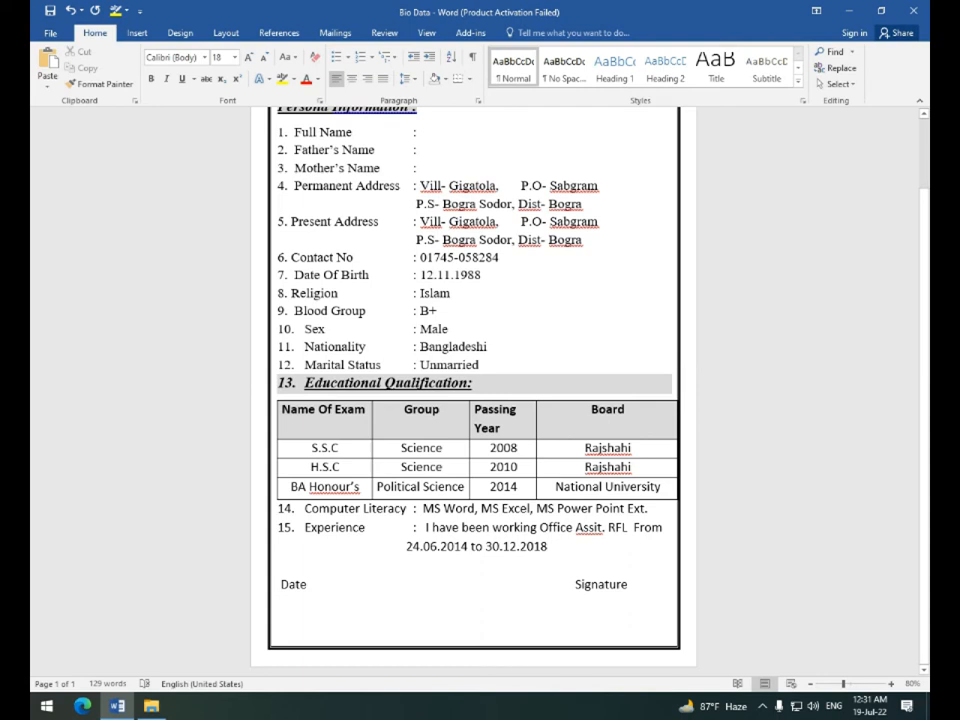
key("ctrl+[")
key("ctrl+[")
key("ctrl+[")
key("ctrl+[")
key("ctrl+[")
key("ctrl+[")
key("ctrl+[")
key("ctrl+[")
key("ctrl+[")
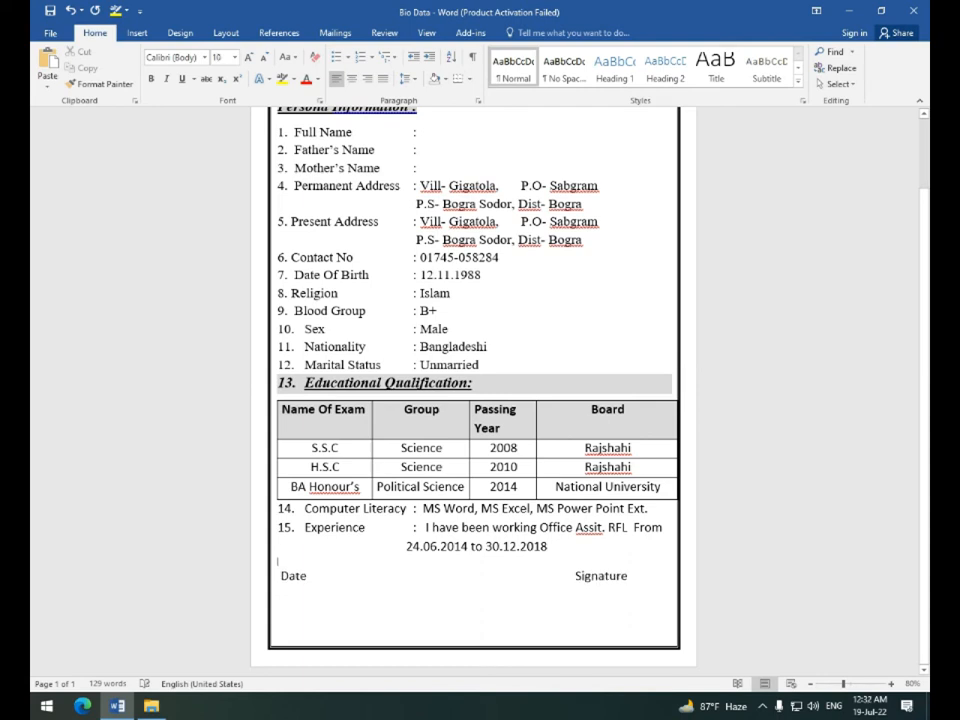
left_click(628, 575)
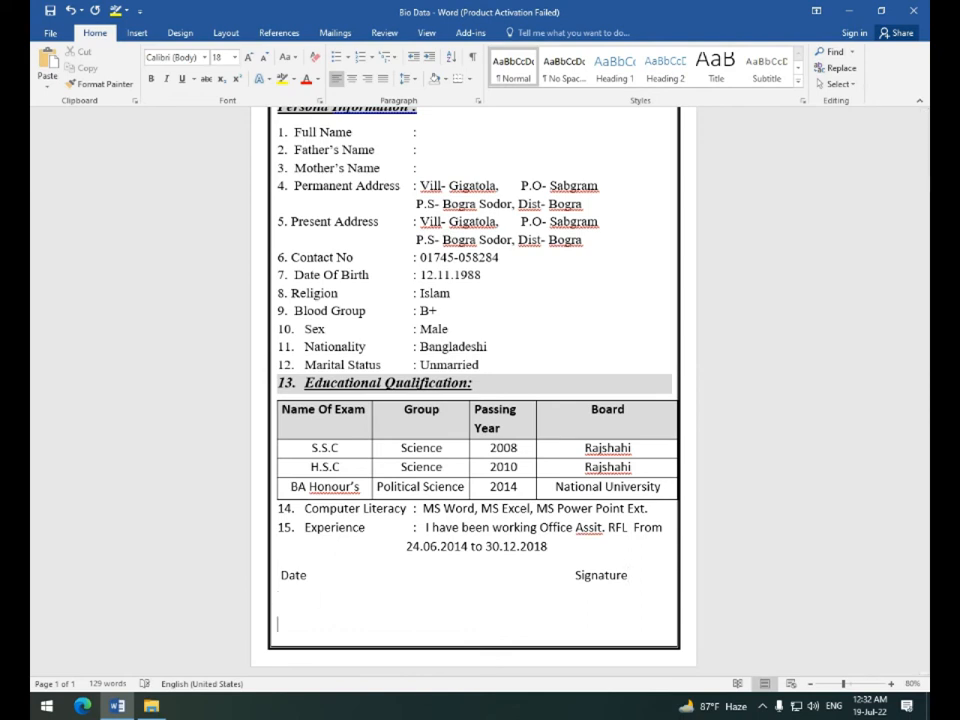
key("Tab")
key("Tab")
key("Tab")
key("Tab")
key("Tab")
key("Tab")
key("Tab")
key("Tab")
key("Tab")
key("BackSpace")
key("BackSpace")
key("BackSpace")
left_click(136, 32)
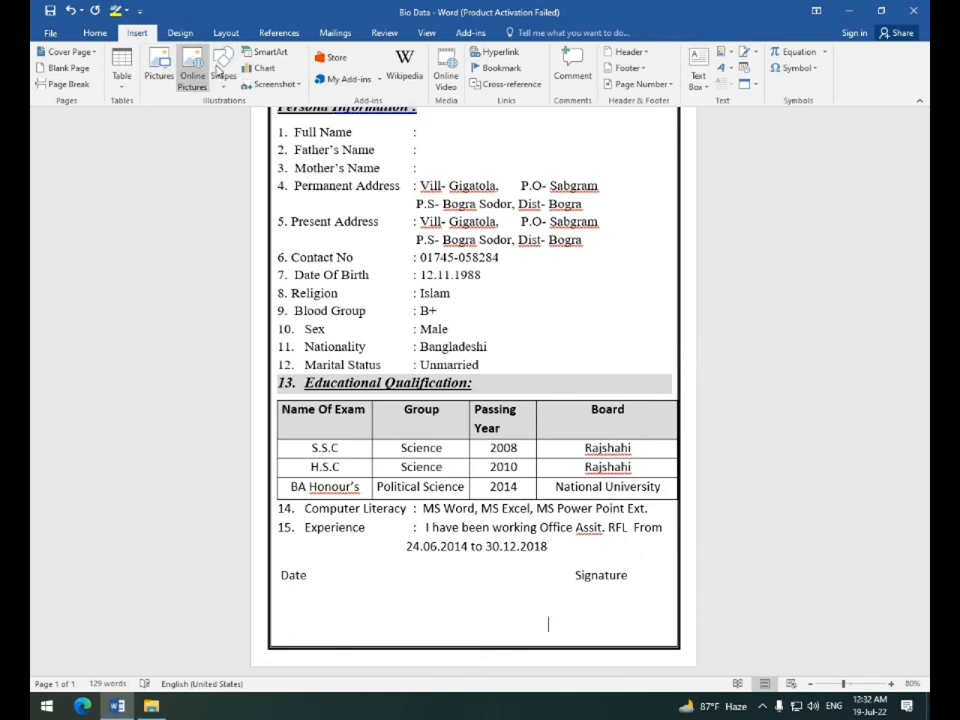
Draw a straight horizontal signing line beneath the Signature label at the bottom right.
left_click(223, 70)
left_click(234, 118)
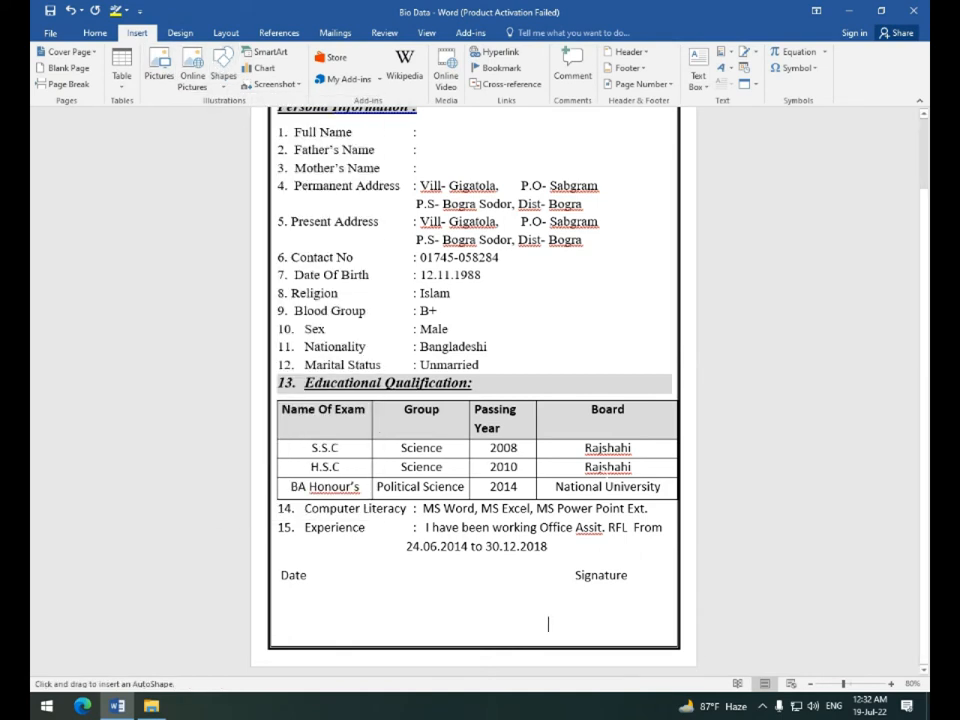
left_click_drag(534, 620, 658, 622)
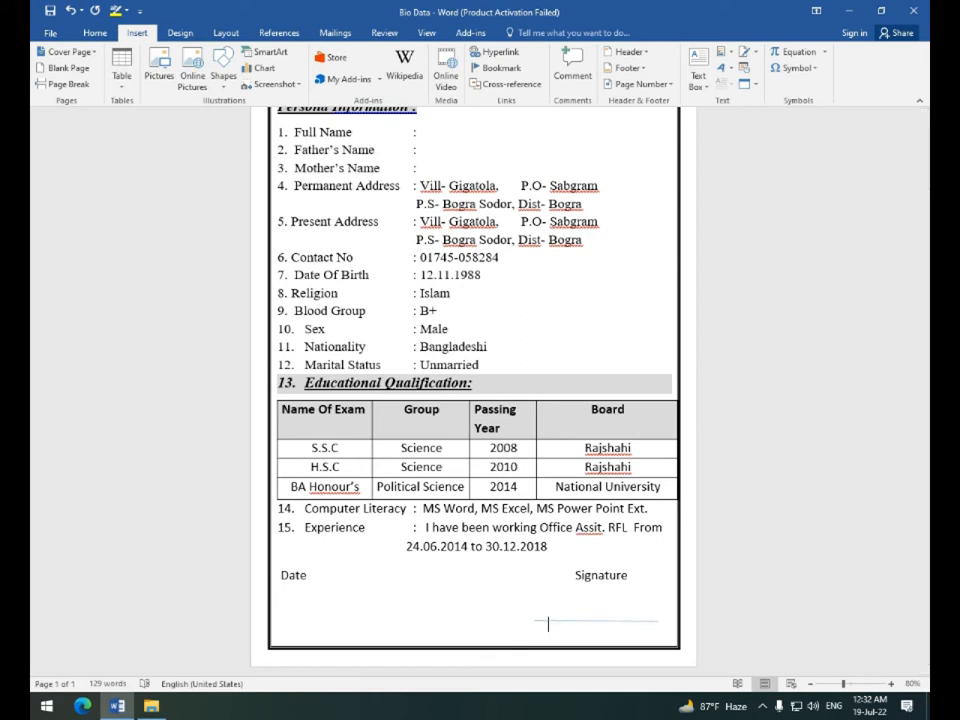
left_click_drag(658, 622, 658, 622)
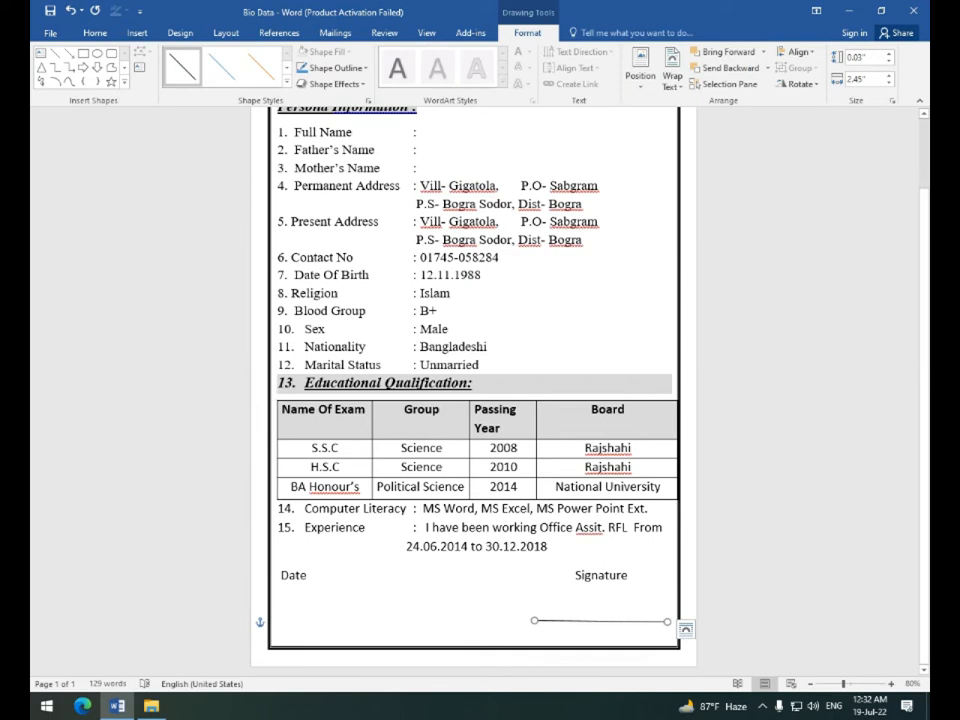
left_click(548, 623)
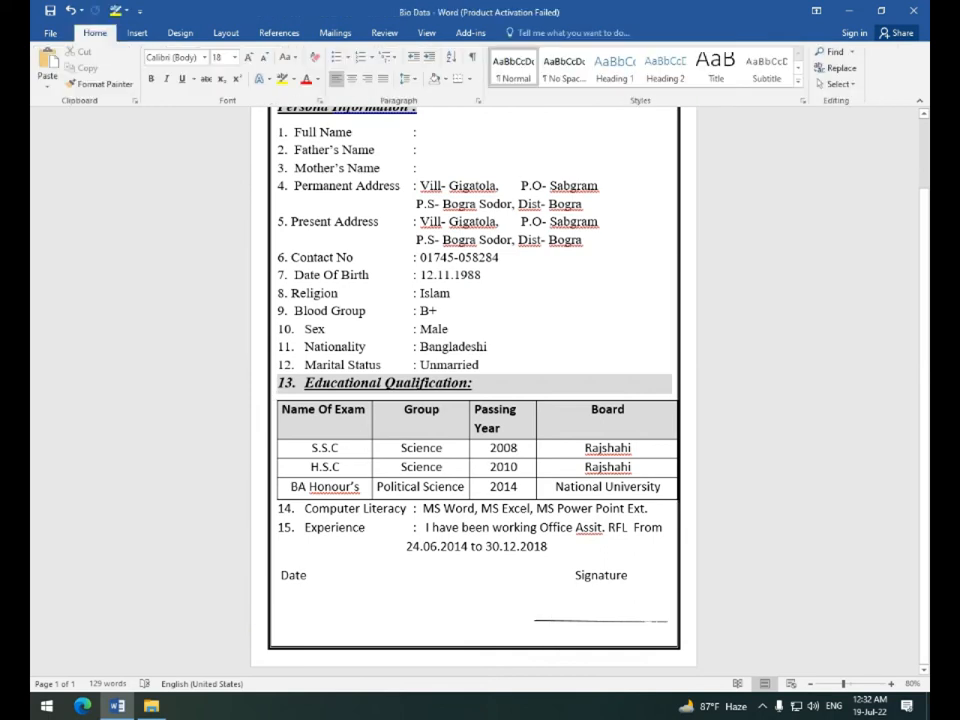
Type the signer's full name beneath the signature line, correcting a typo.
left_click(521, 627)
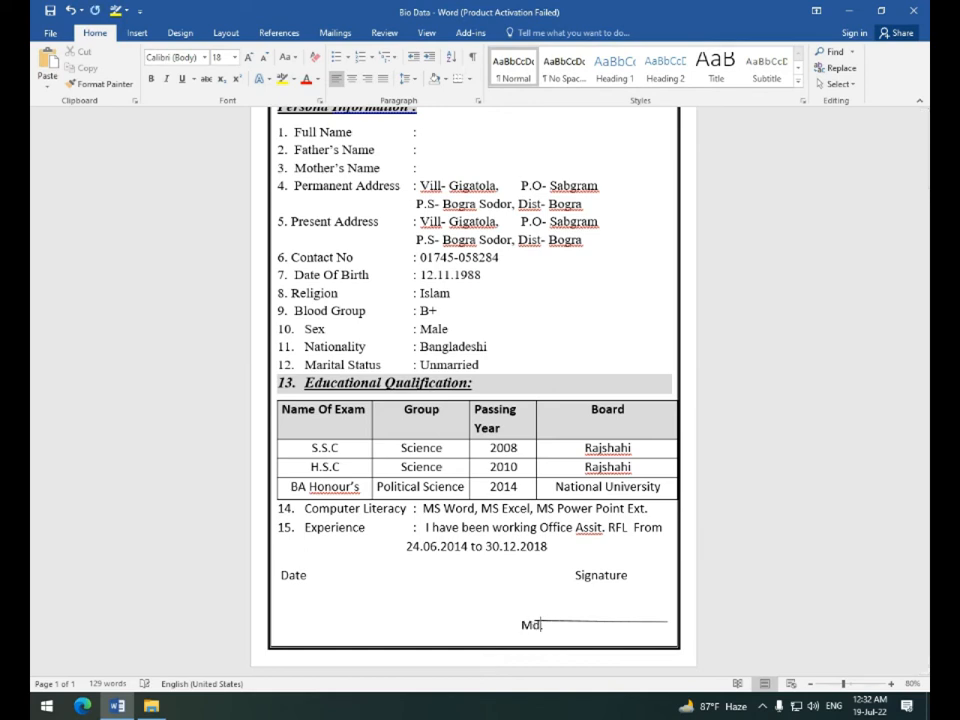
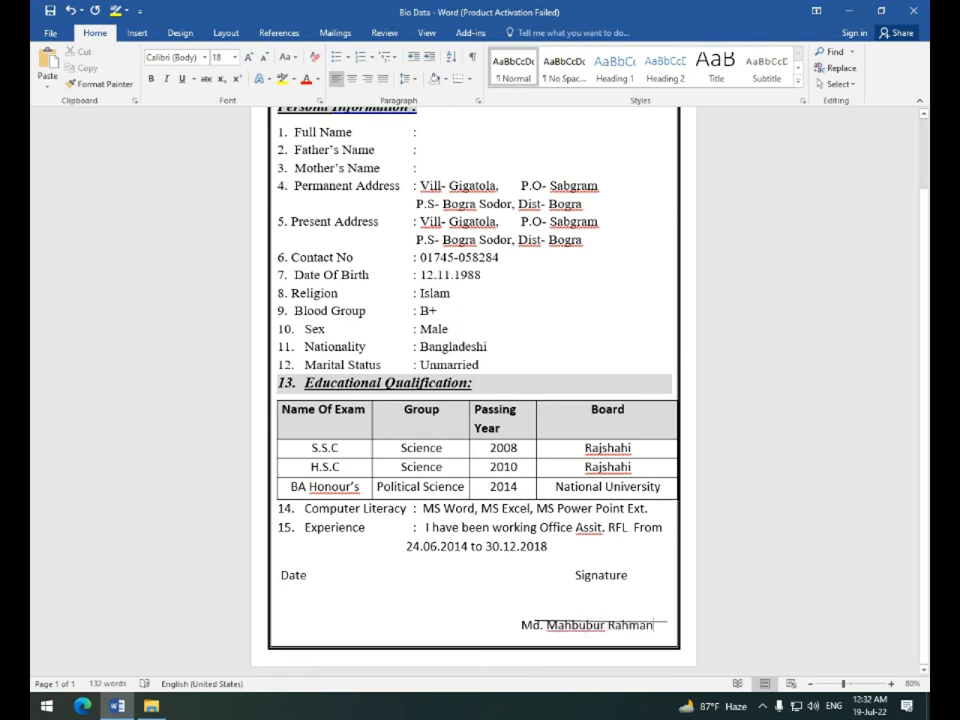
left_click_drag(521, 628, 604, 630)
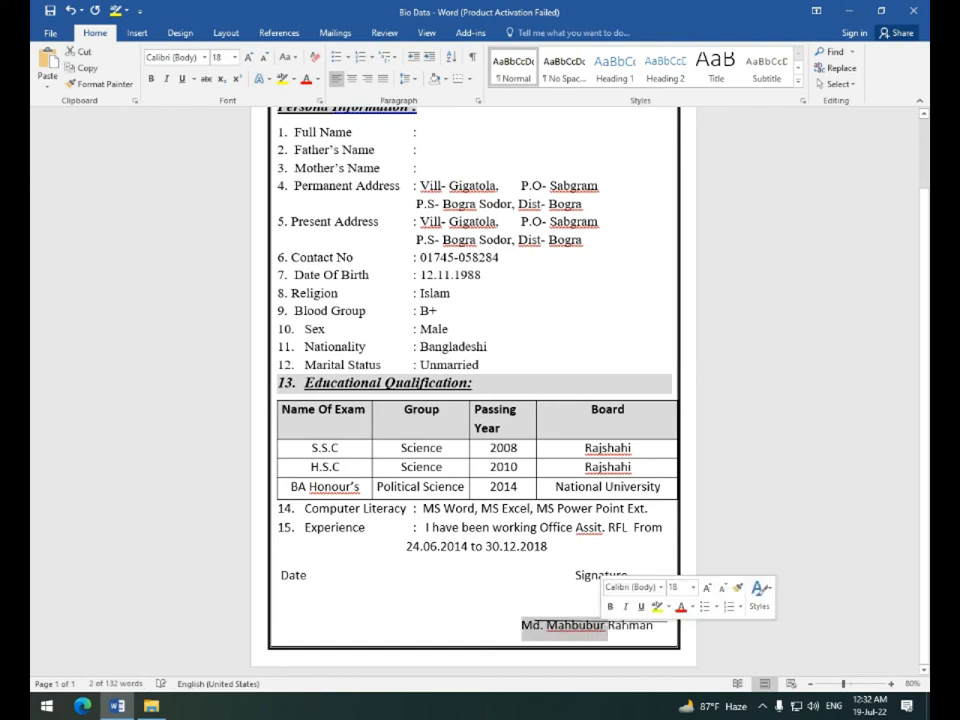
left_click(628, 624)
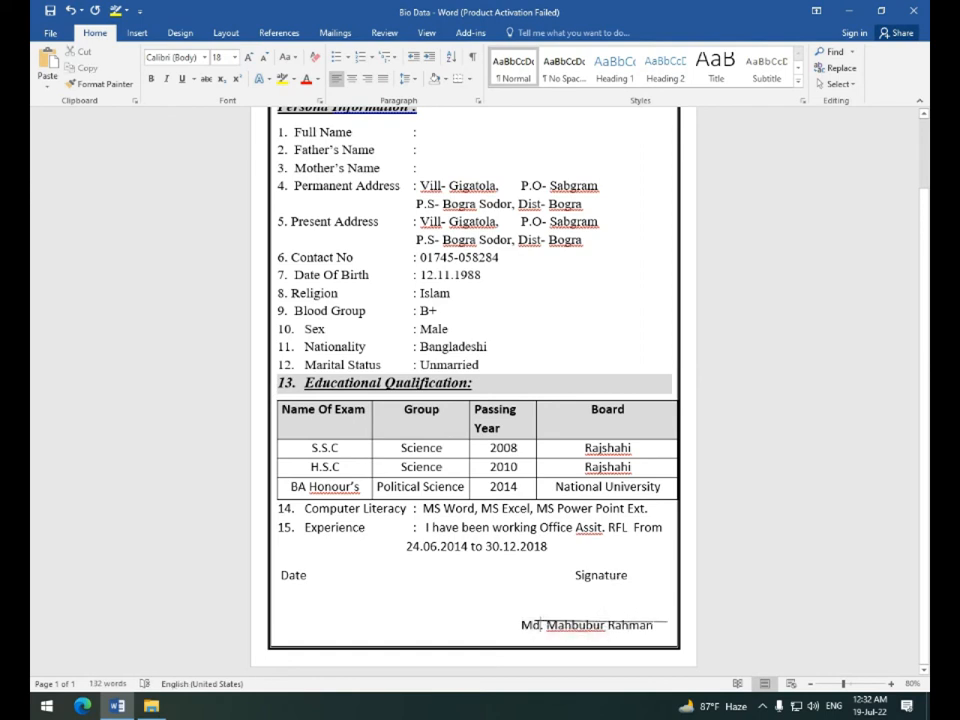
Nudge the signing line left and tab the Signature label right so they line up.
left_click(655, 621)
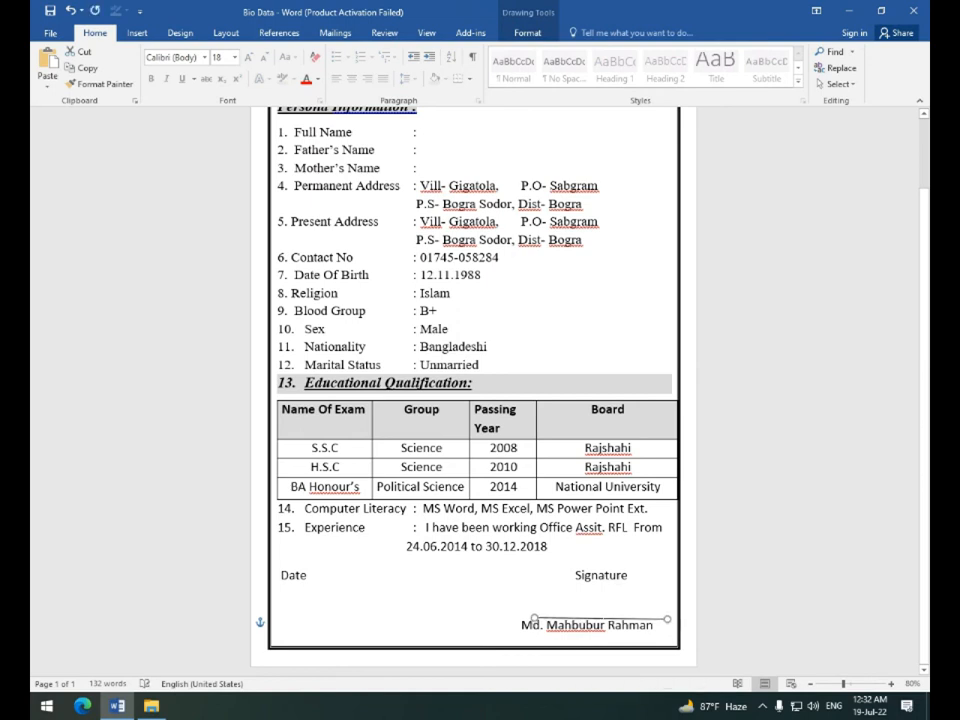
key("Left")
key("Left")
key("Left")
key("Left")
key("Left")
key("Left")
left_click(575, 575)
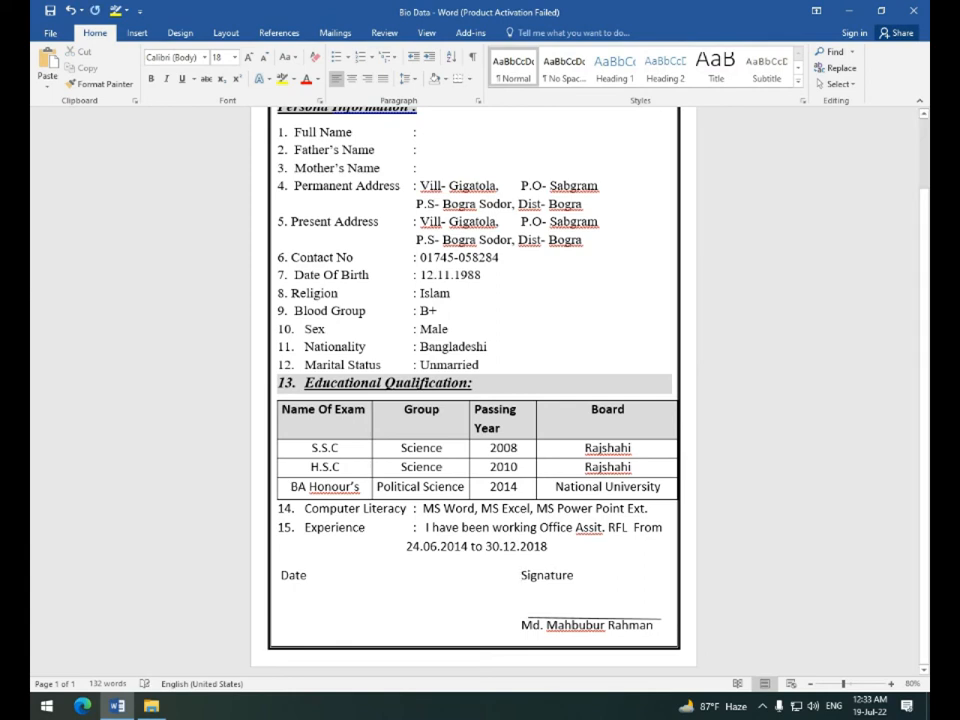
key("Tab")
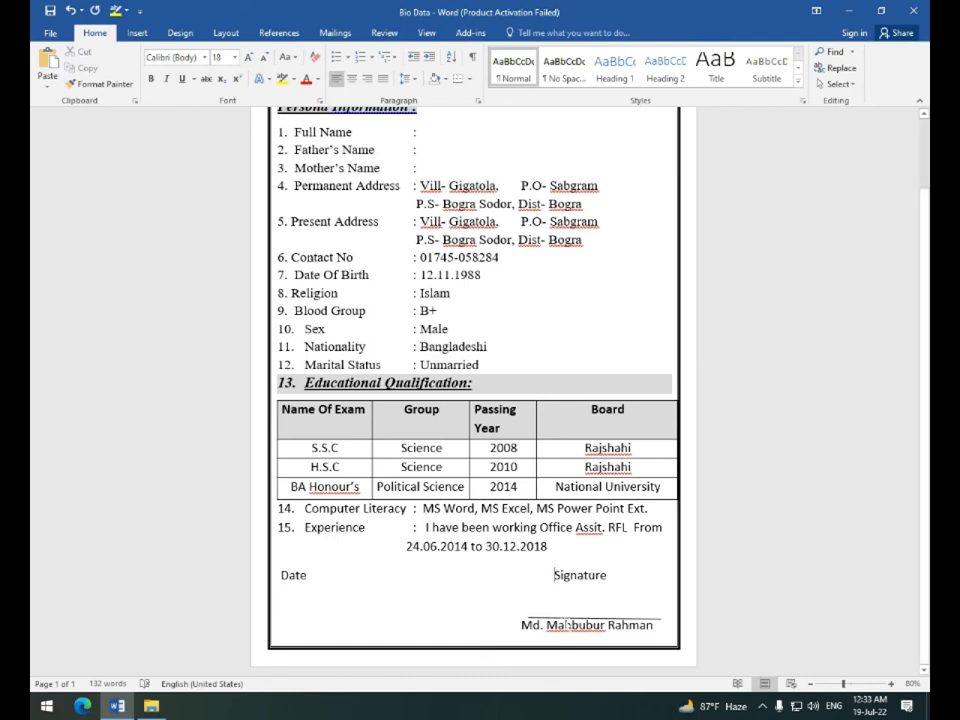
left_click(590, 619)
key("Left")
key("Left")
key("Left")
key("Left")
key("Left")
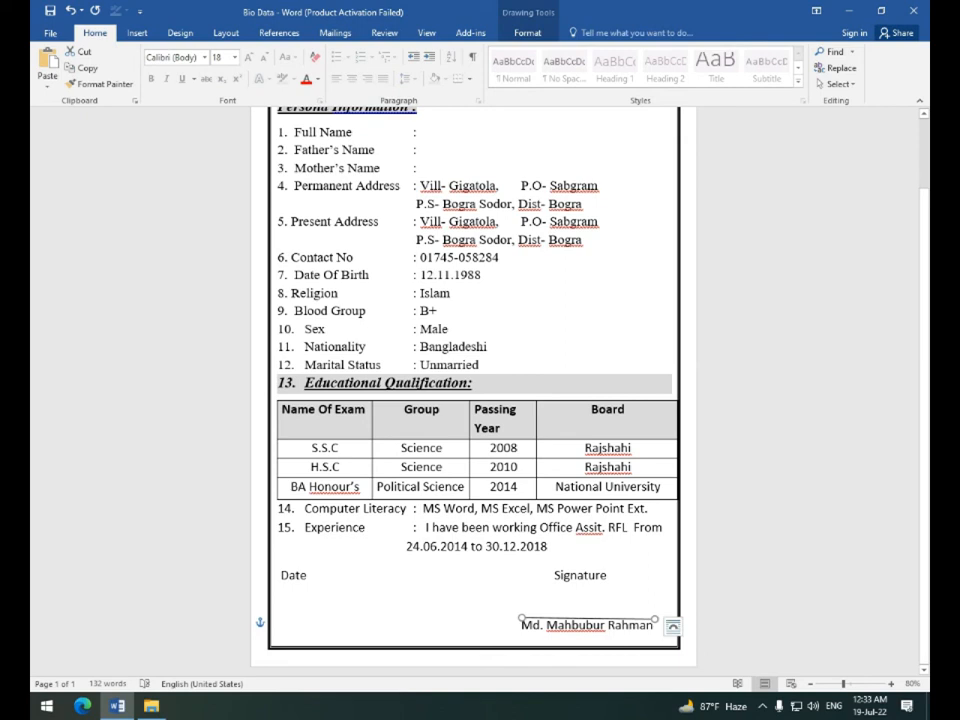
left_click(468, 599)
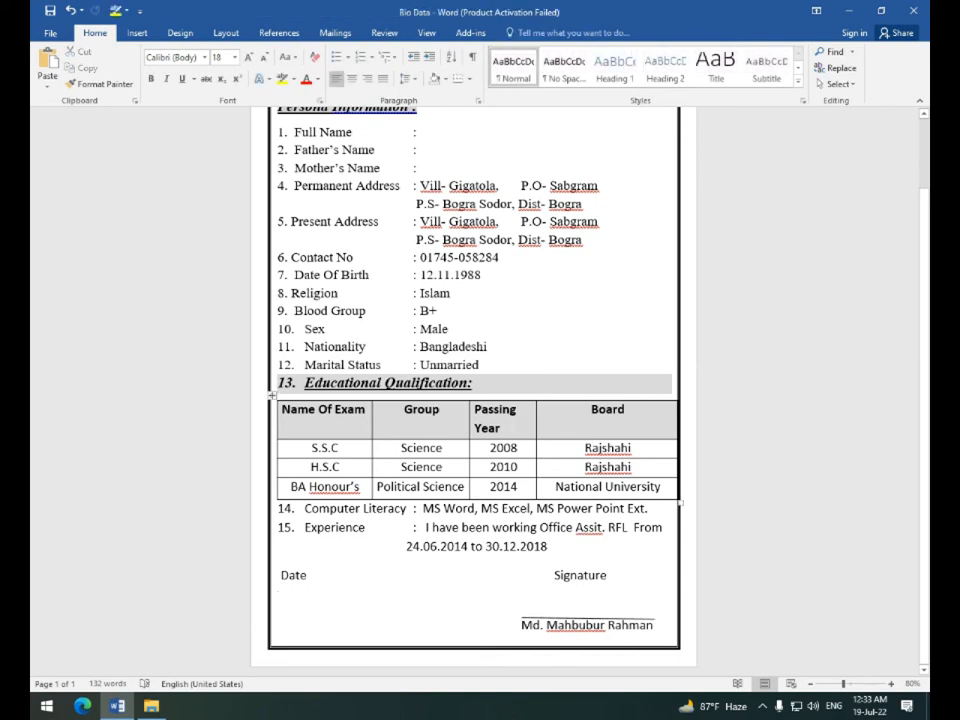
scroll(475, 390, "up", 3)
scroll(475, 390, "down", 3)
left_click_drag(521, 625, 658, 625)
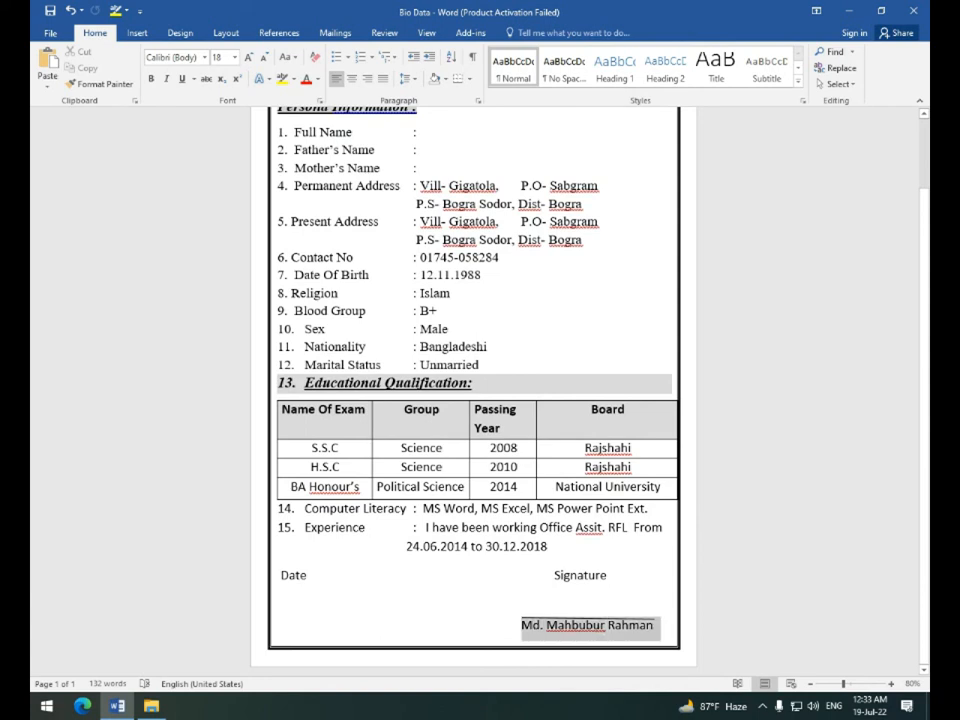
scroll(475, 390, "up", 3)
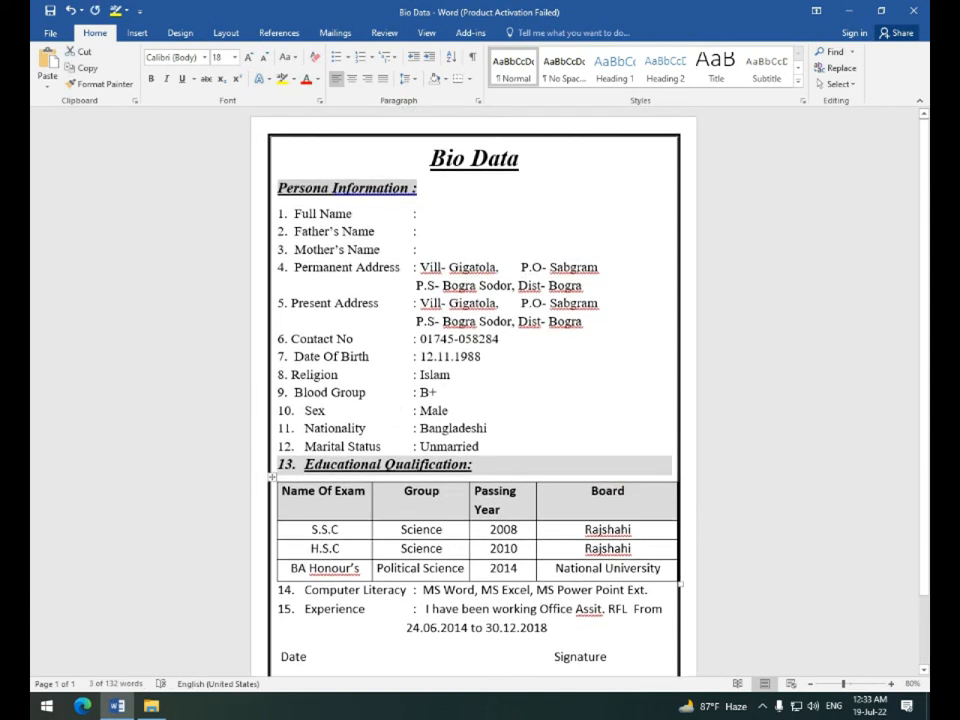
Enter the person's full name after 'Full Name :'.
left_click(421, 213)
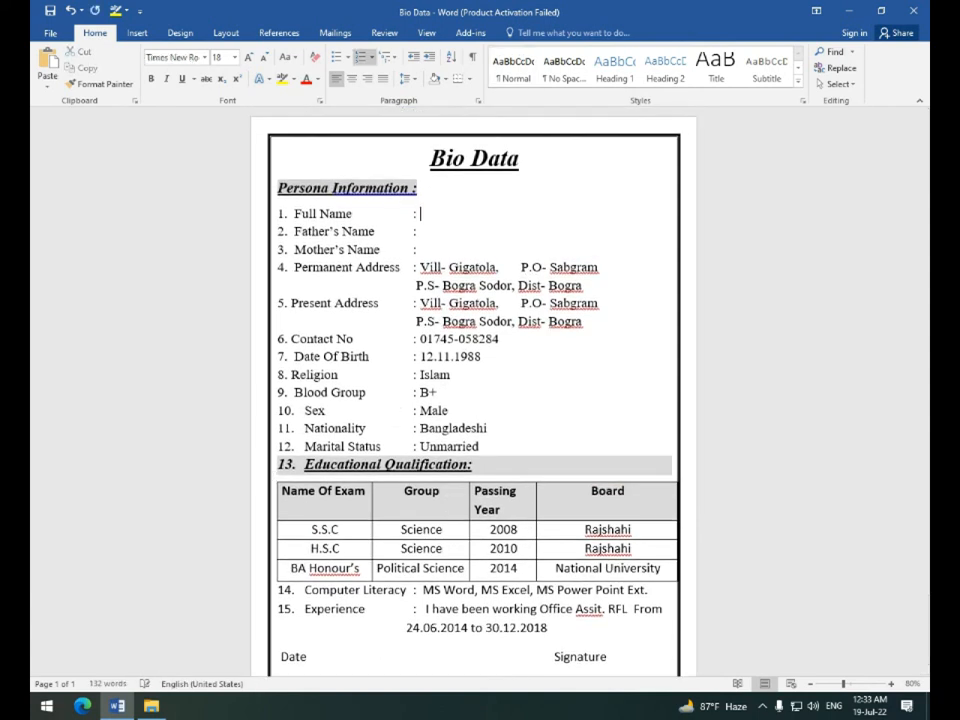
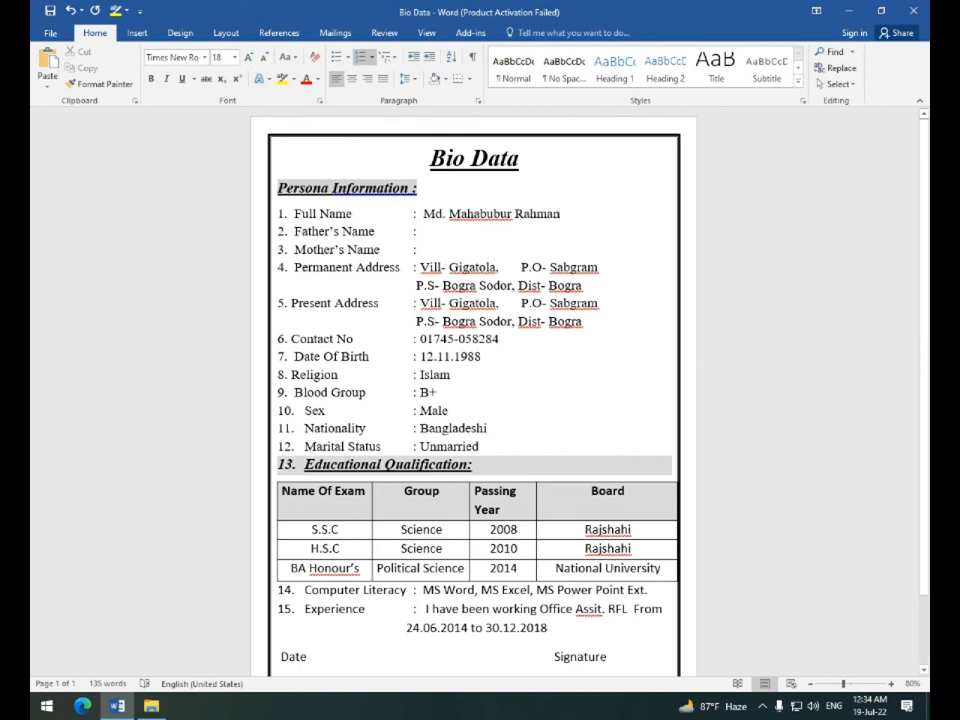
Type the father's name in the Father's Name entry.
type("m")
key("BackSpace")
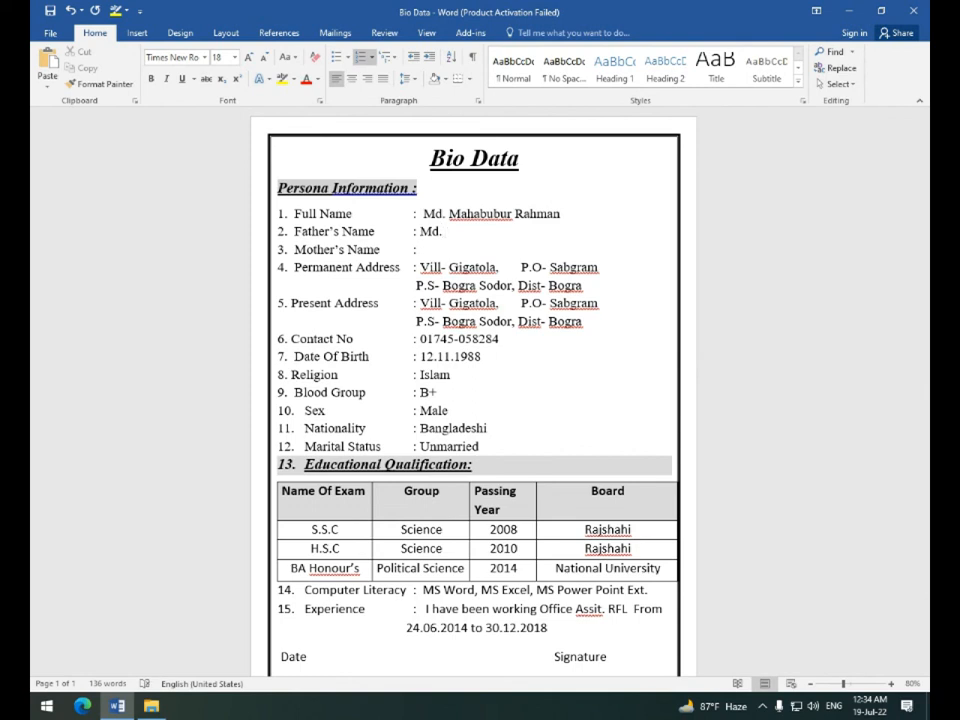
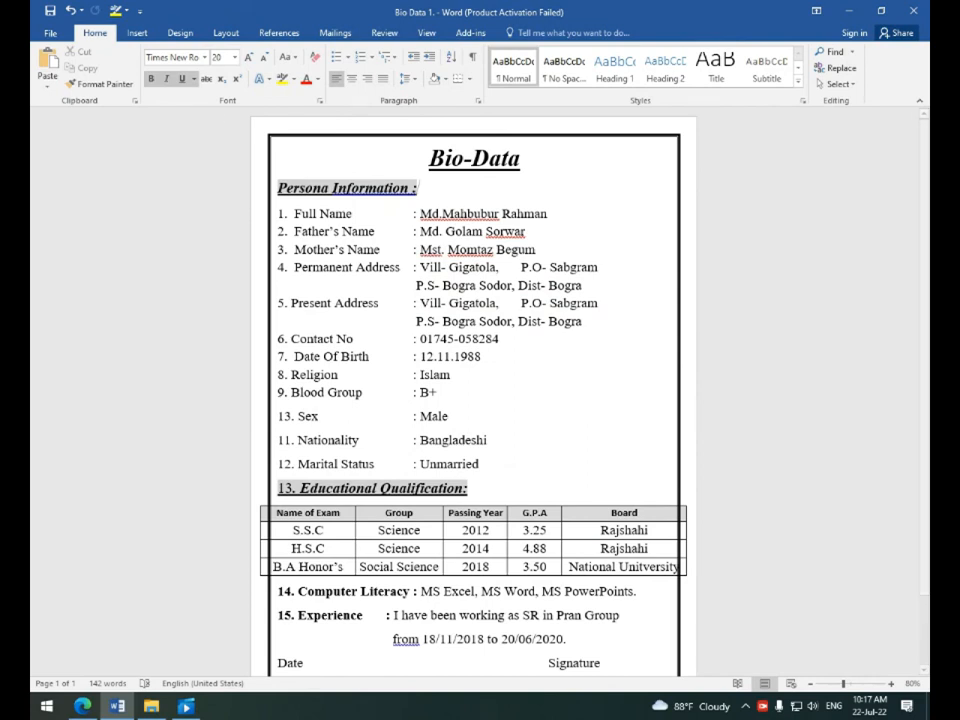
Draw a rectangle photo placeholder in the top-right corner and choose a picture fill for it.
left_click(132, 36)
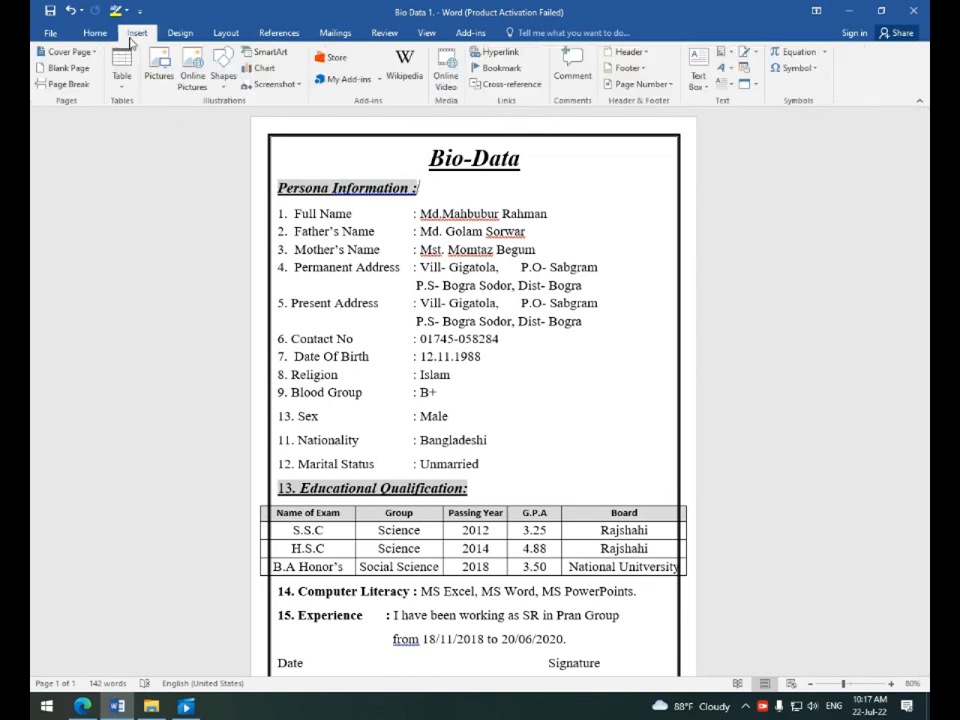
left_click(222, 66)
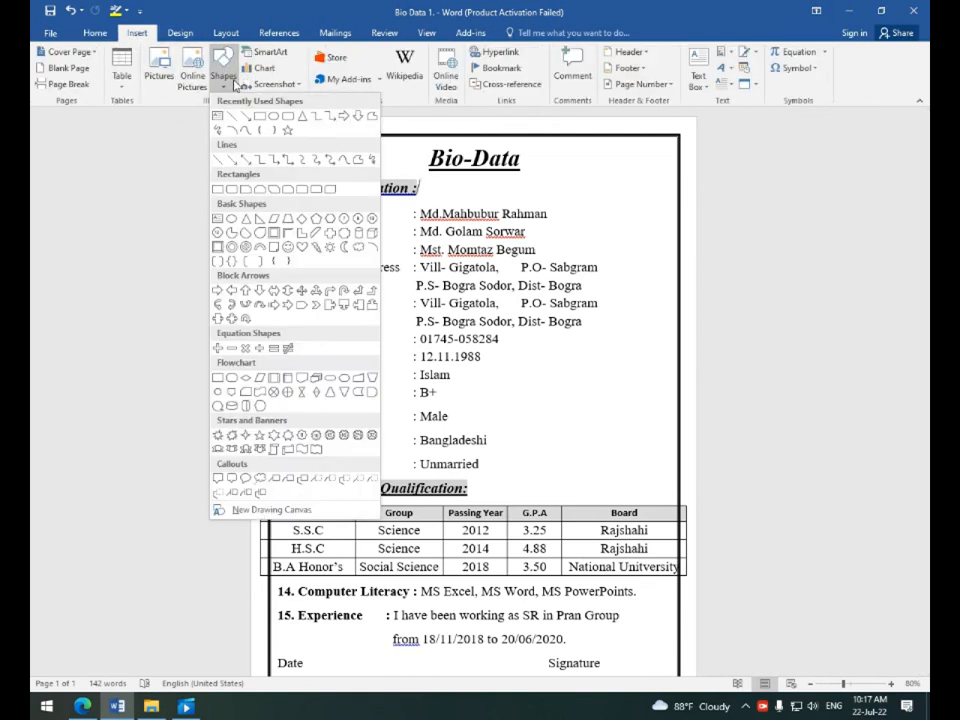
left_click(198, 108)
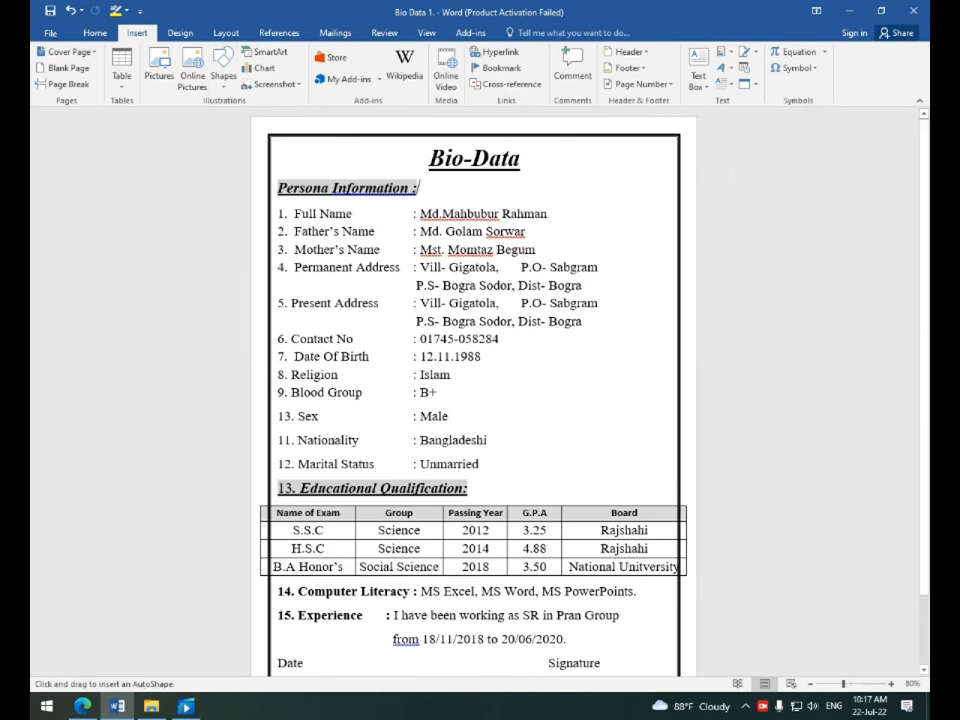
left_click_drag(586, 146, 671, 238)
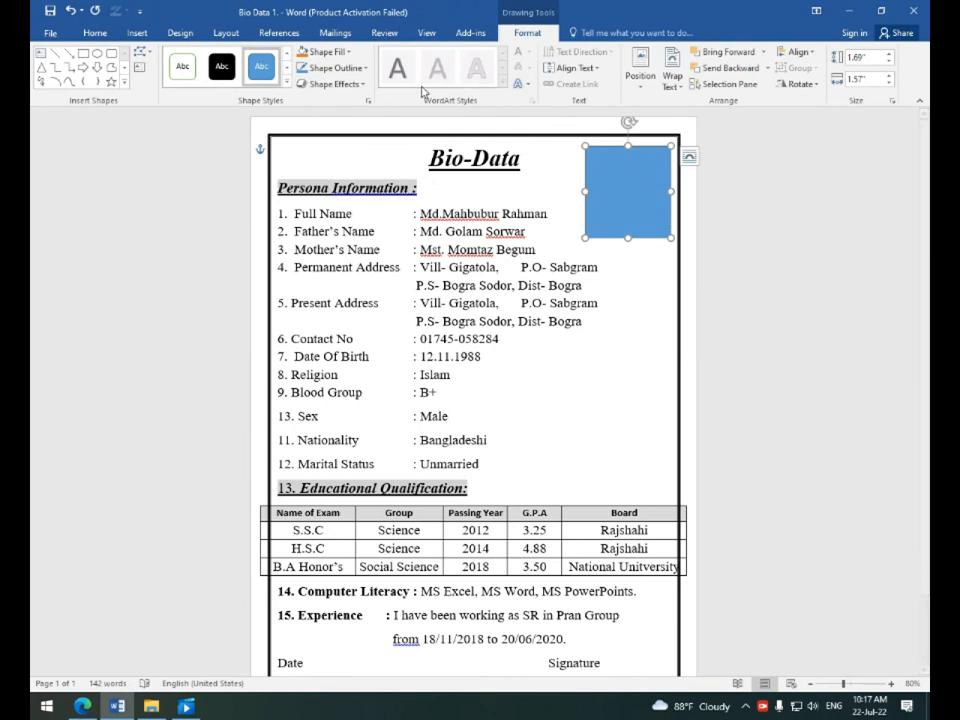
left_click(345, 53)
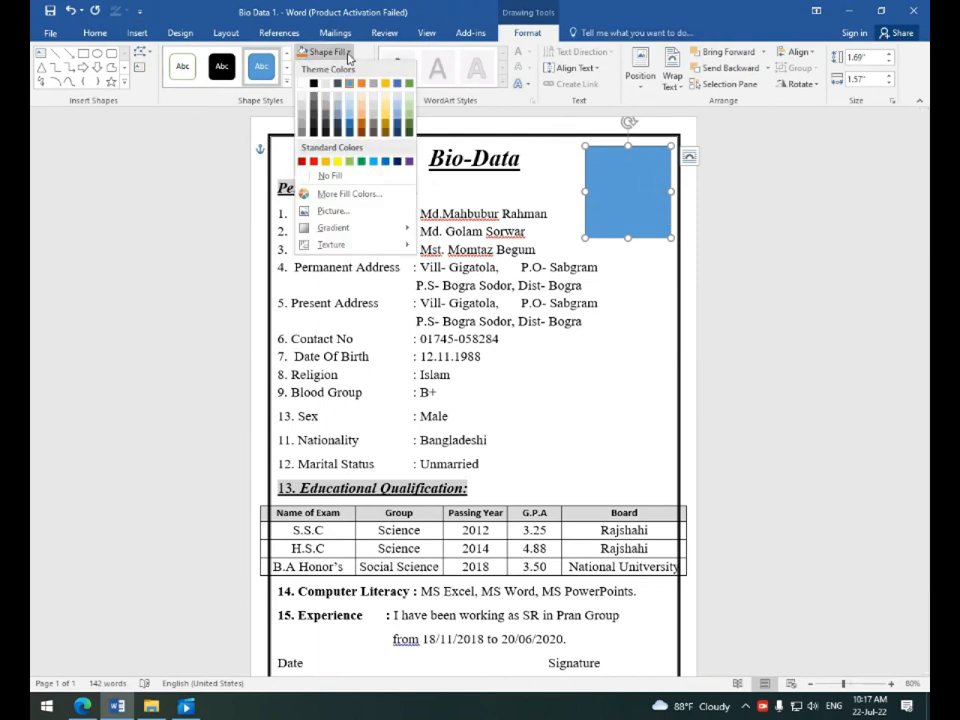
left_click(331, 213)
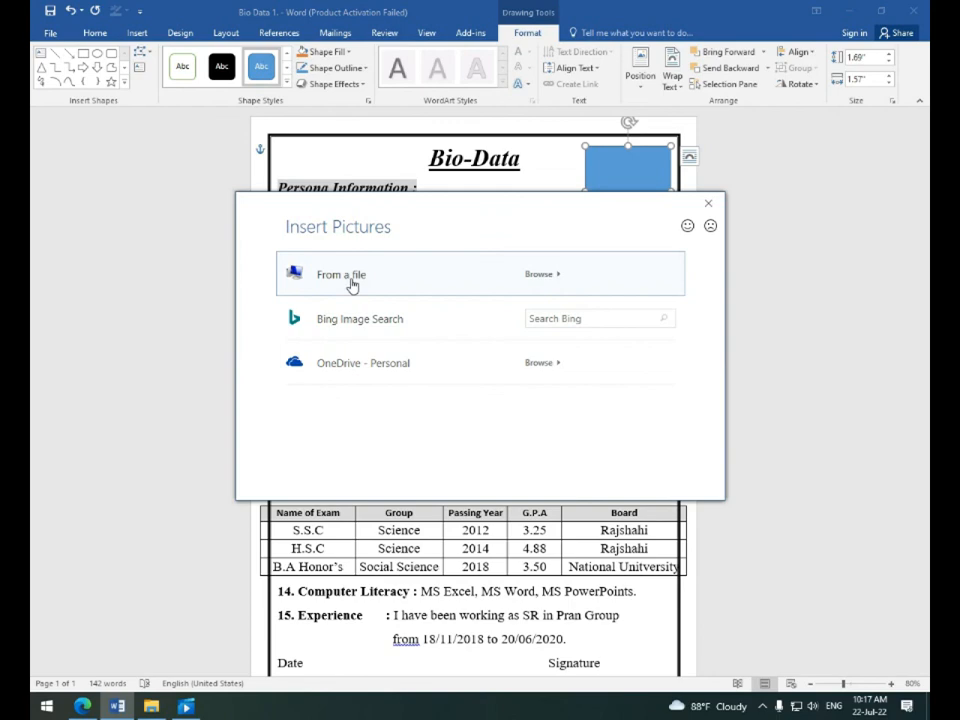
Fill the rectangle with the OIP photo from the Desktop folder.
left_click(358, 282)
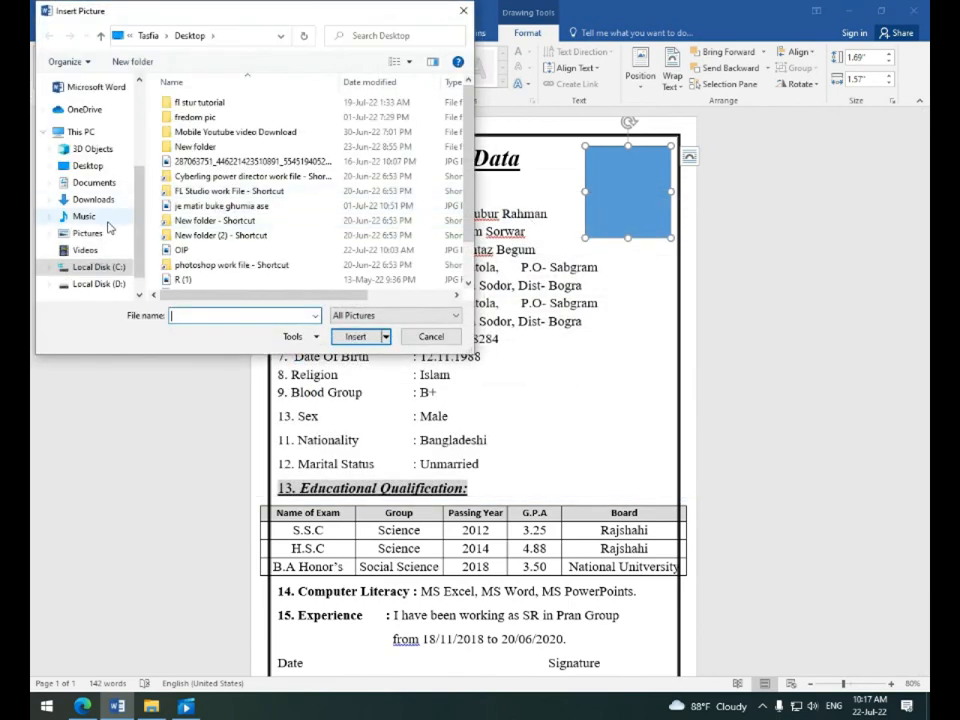
left_click(84, 168)
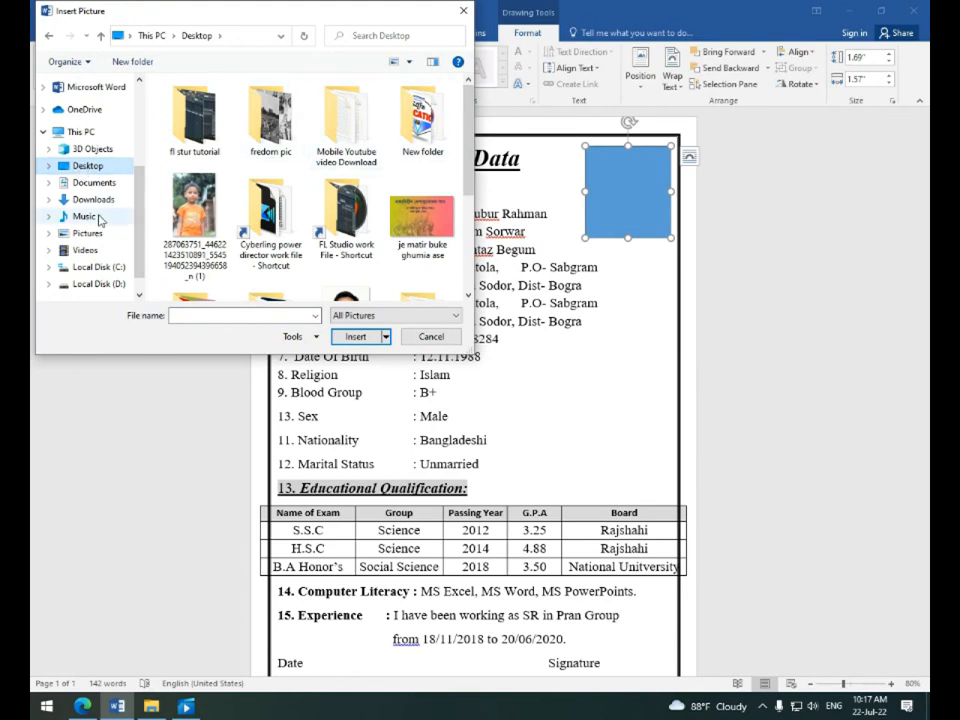
scroll(326, 175, "down", 3)
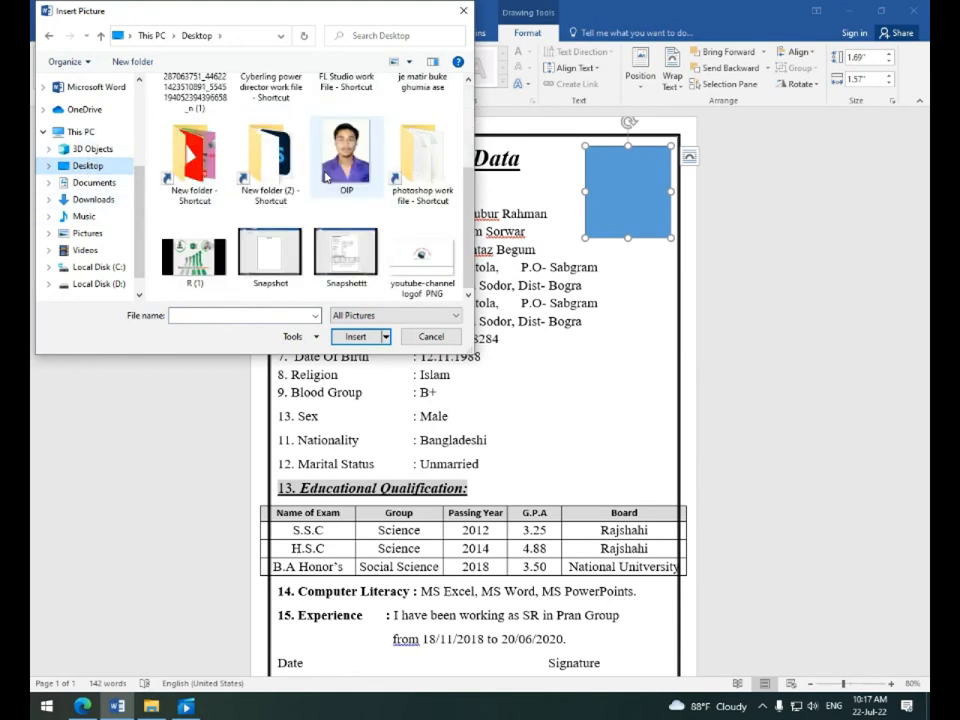
left_click(348, 158)
left_click(355, 336)
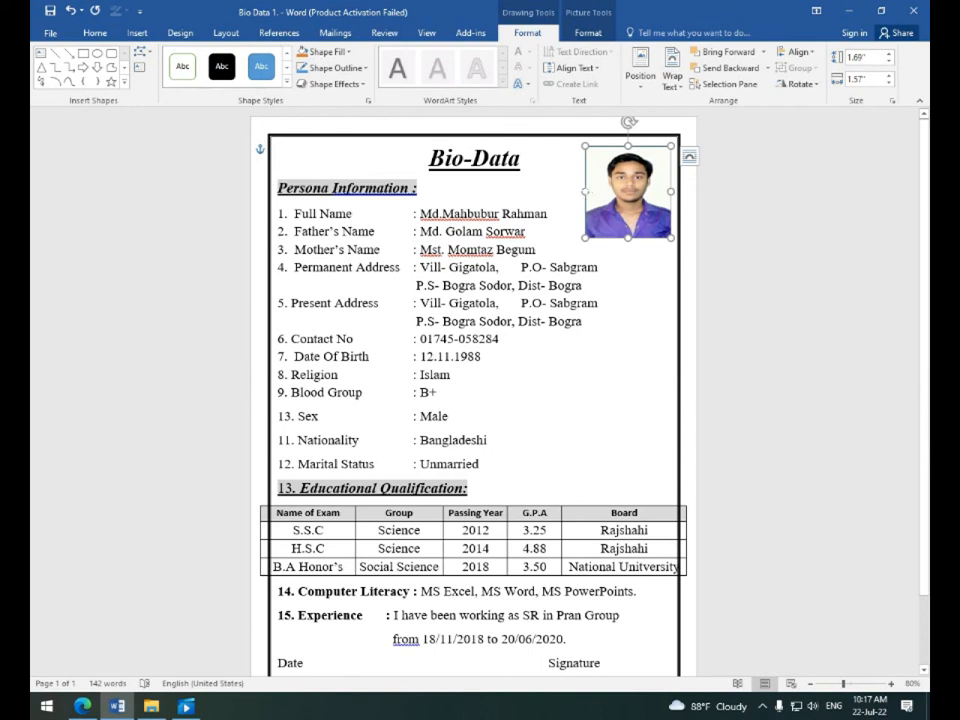
Resize the photo to about 1.83 × 1.51 inches to fit the corner.
left_click_drag(585, 191, 589, 191)
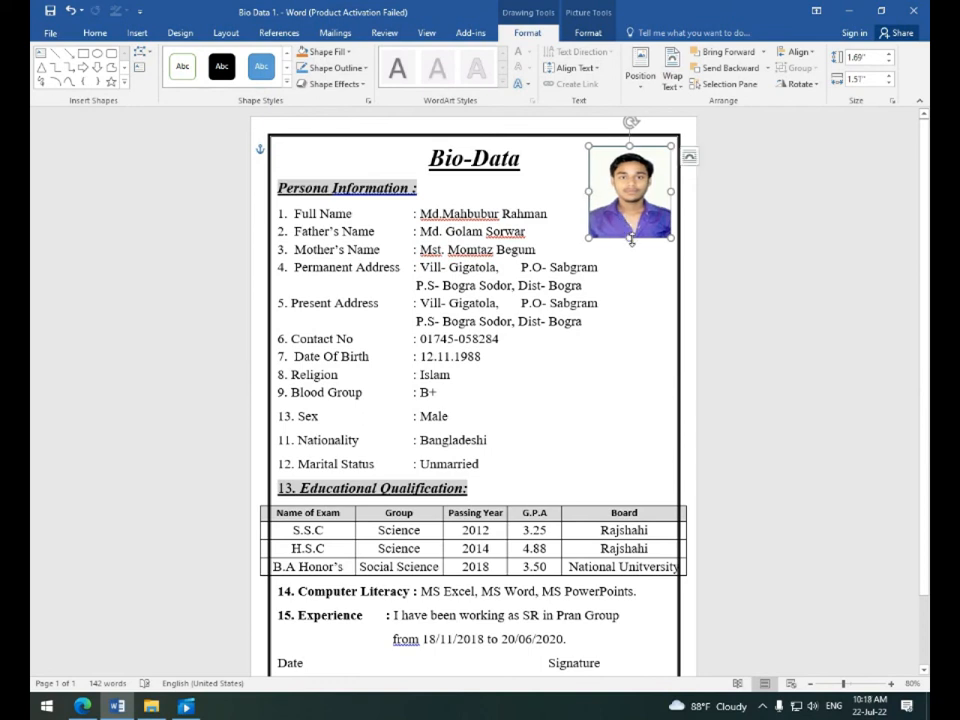
left_click_drag(631, 239, 630, 246)
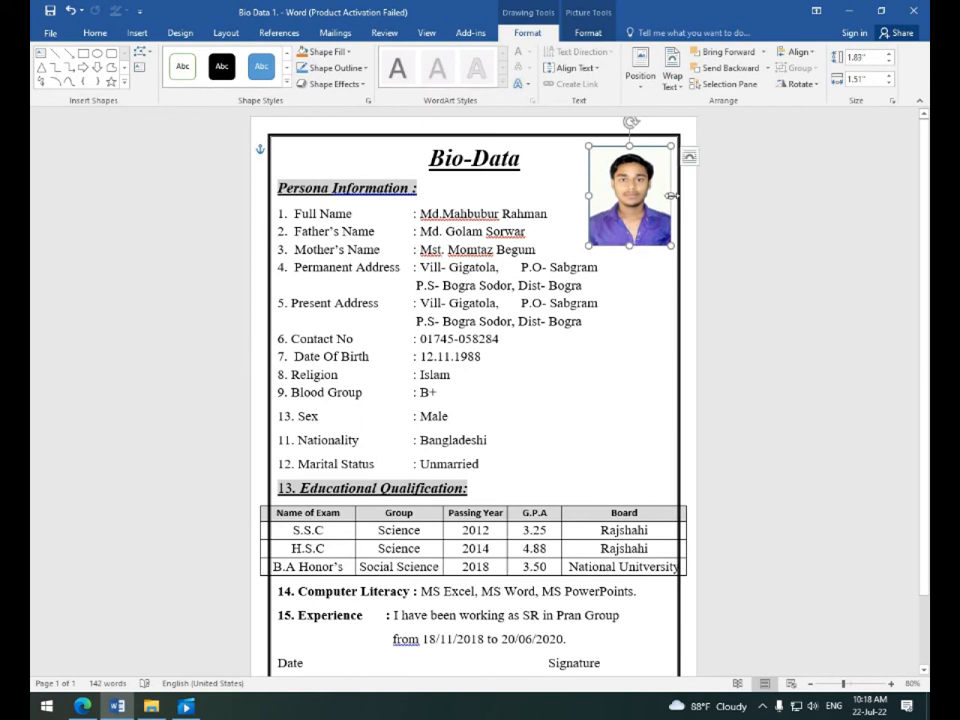
left_click_drag(671, 196, 671, 196)
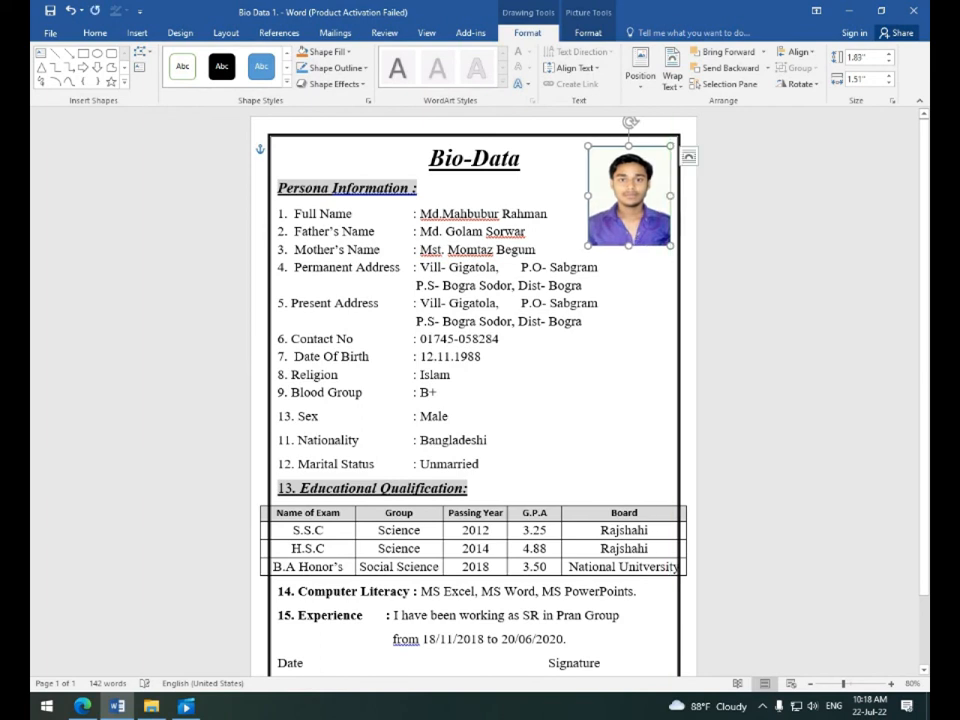
left_click(650, 286)
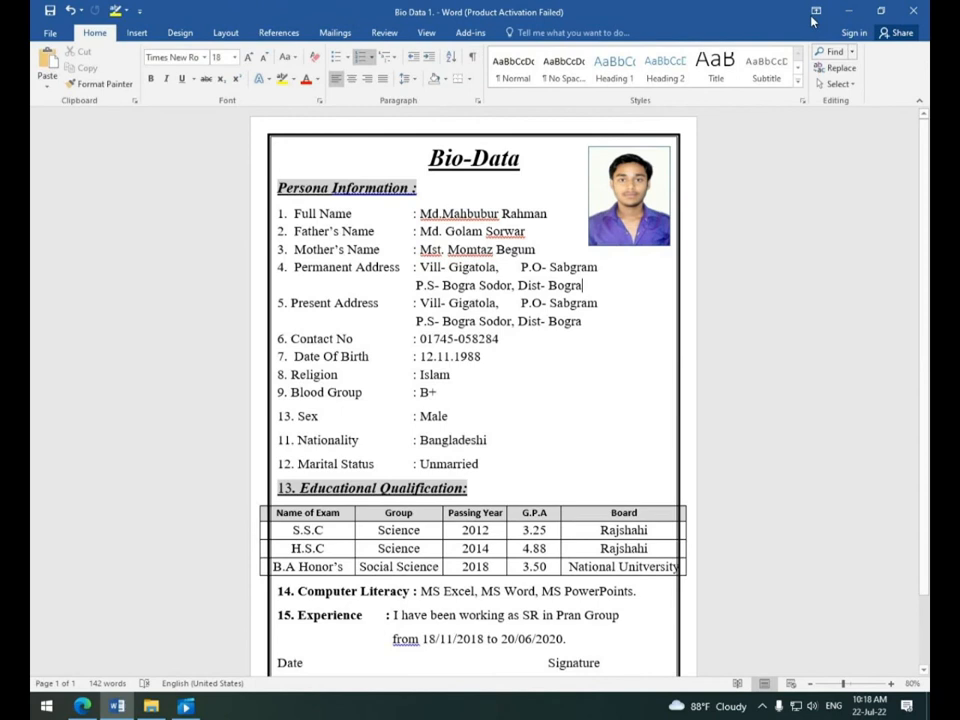